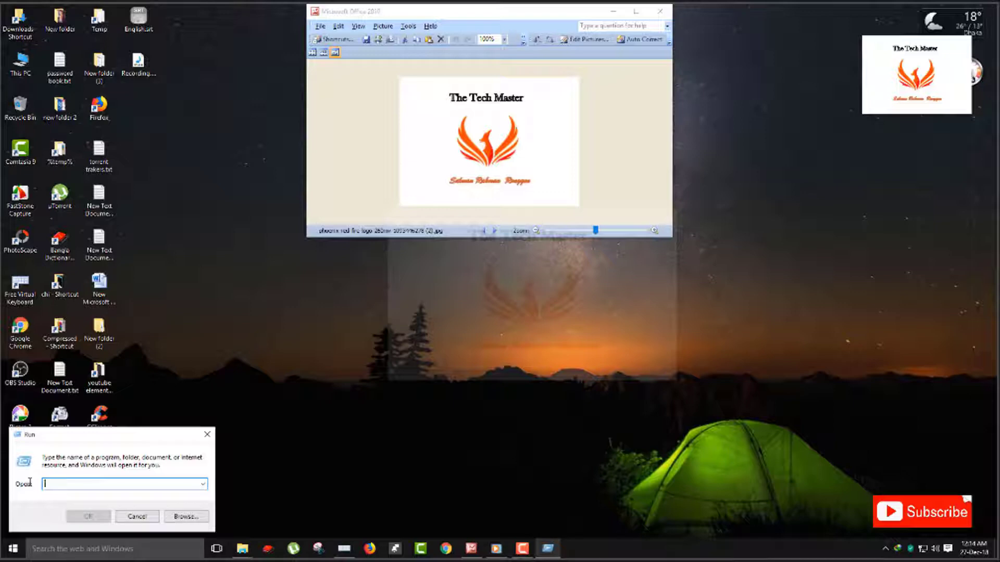
Step: Open the Windows Prefetch folder by running the command prefetch
type("prefe")
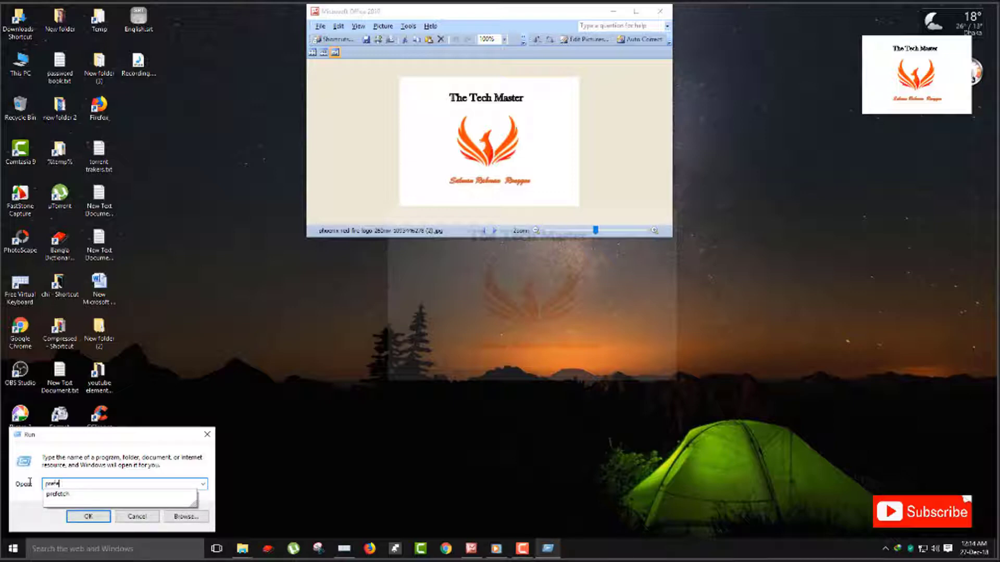
type("tch")
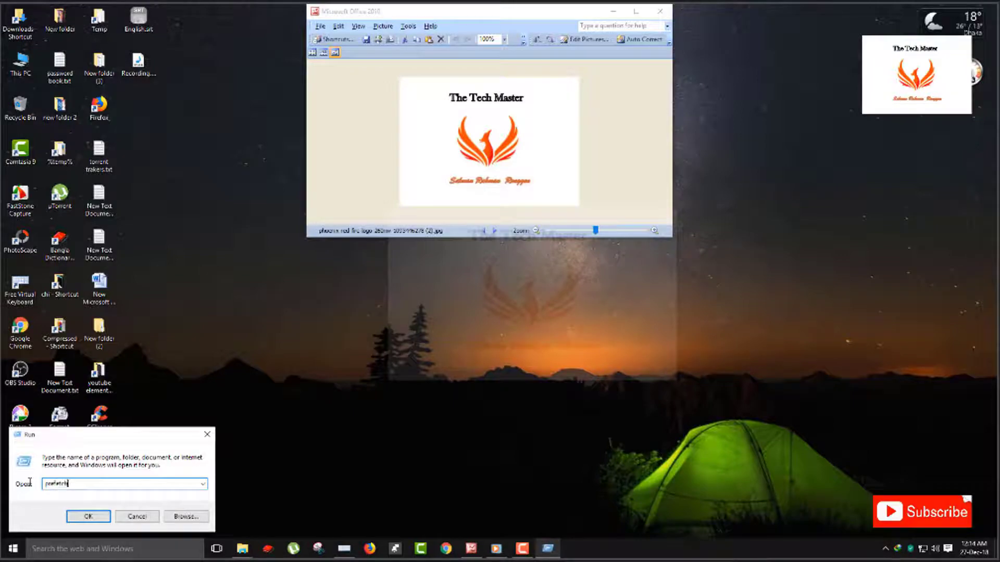
left_click(104, 517)
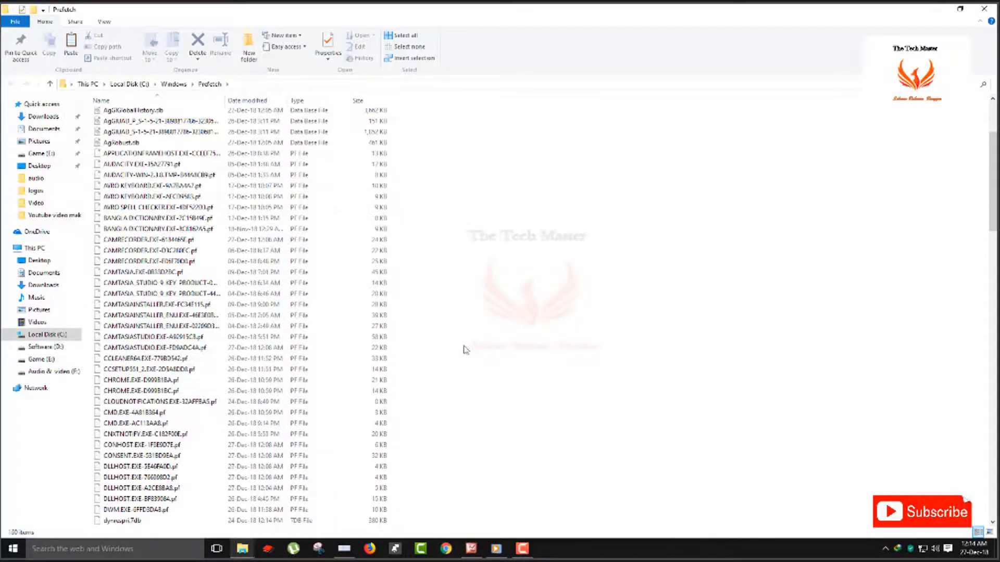
Step: Delete all items in the Prefetch folder, skip any item still in use, and dismiss the folder window
scroll(464, 349, "up", 4)
mouse_move(995, 133)
left_mouse_down()
mouse_move(984, 339)
mouse_move(991, 131)
left_mouse_up()
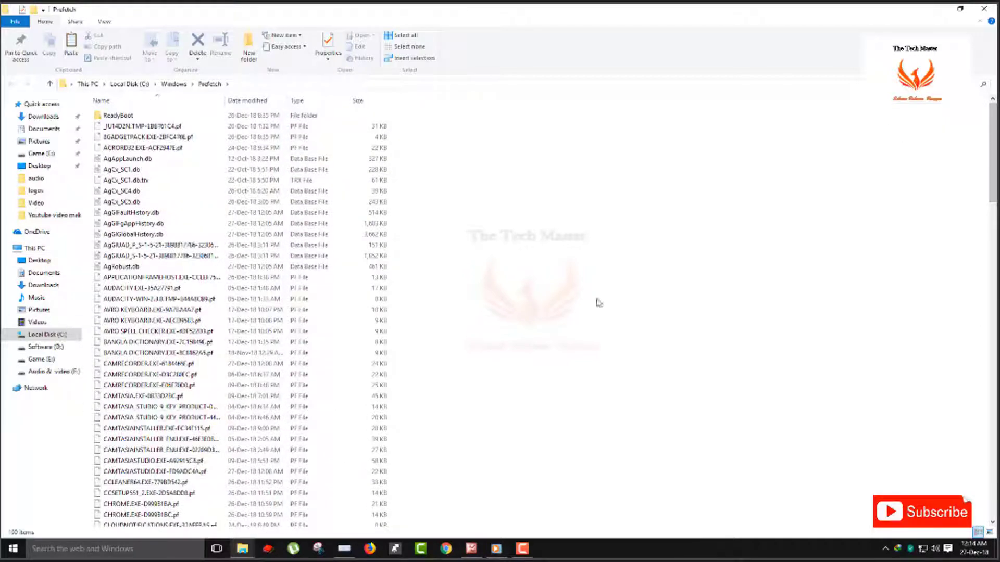
scroll(641, 284, "down", 8)
scroll(640, 283, "up", 8)
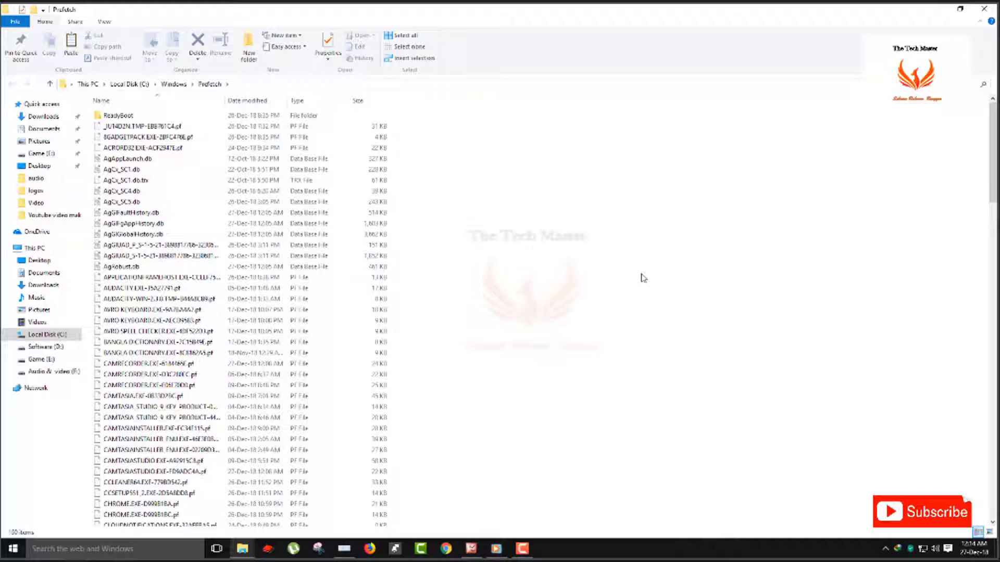
key("ctrl+a")
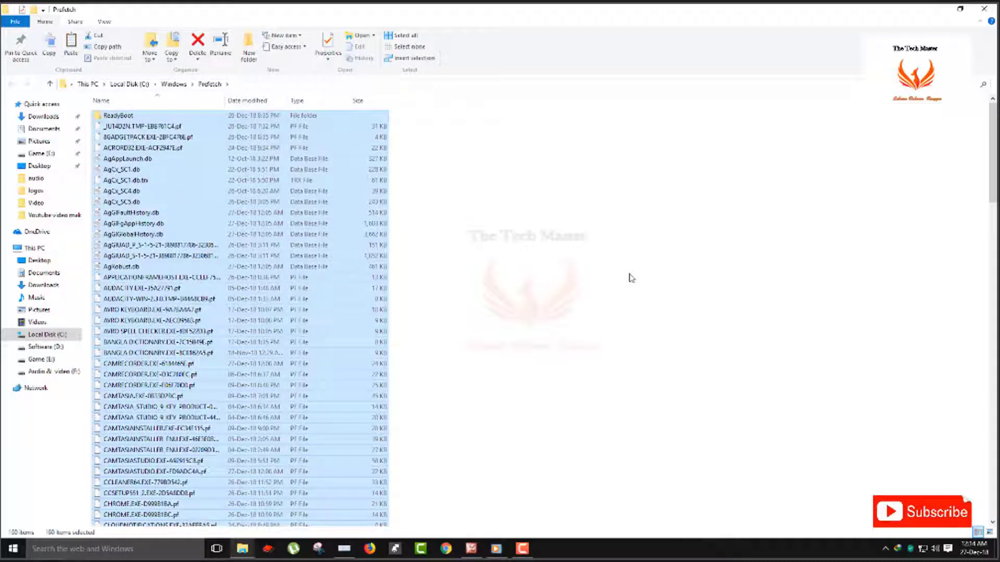
key("Delete")
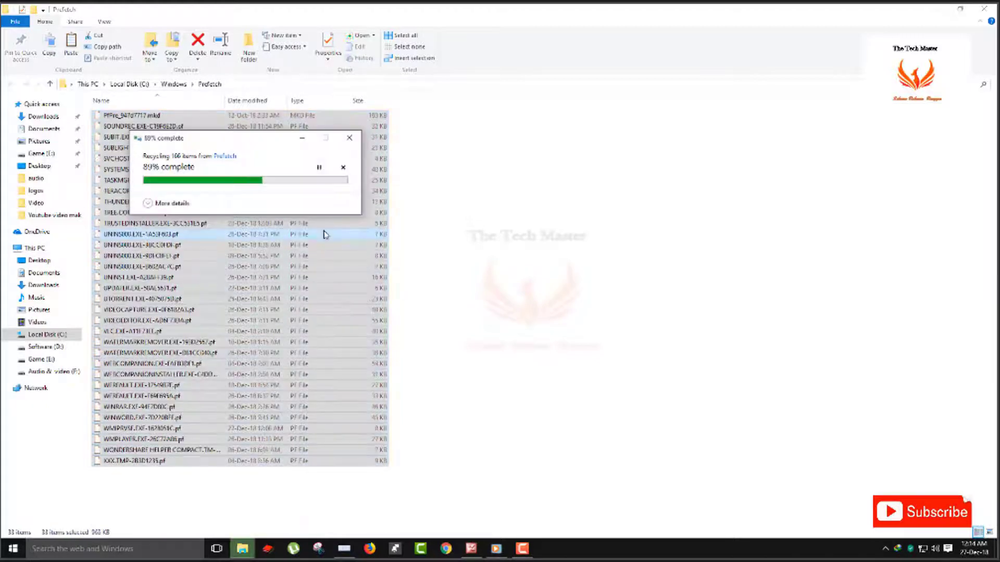
left_click(280, 250)
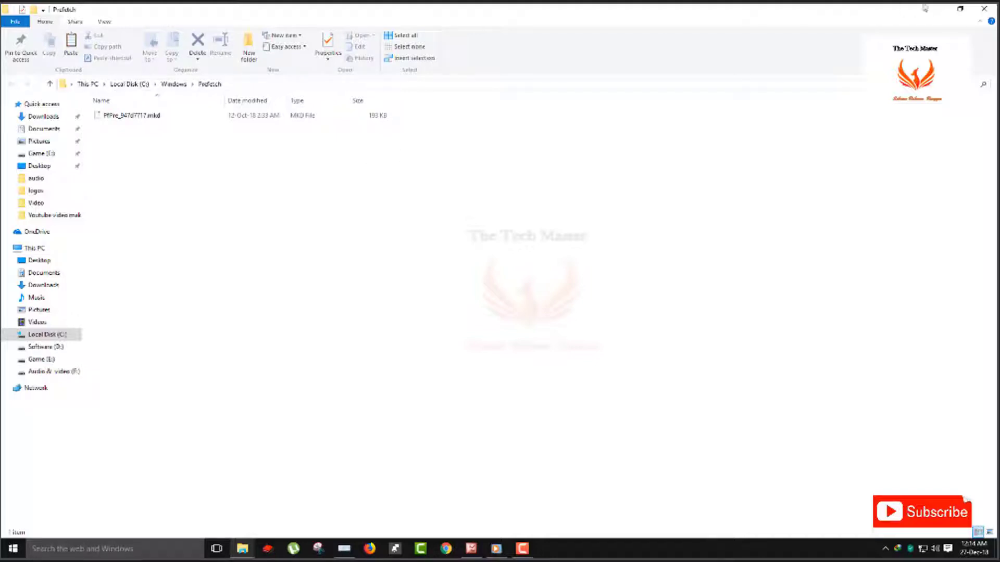
left_click(242, 548)
Step: Open the Windows Temp folder by running the command Temp in place of the previous Run entry
right_click(14, 548)
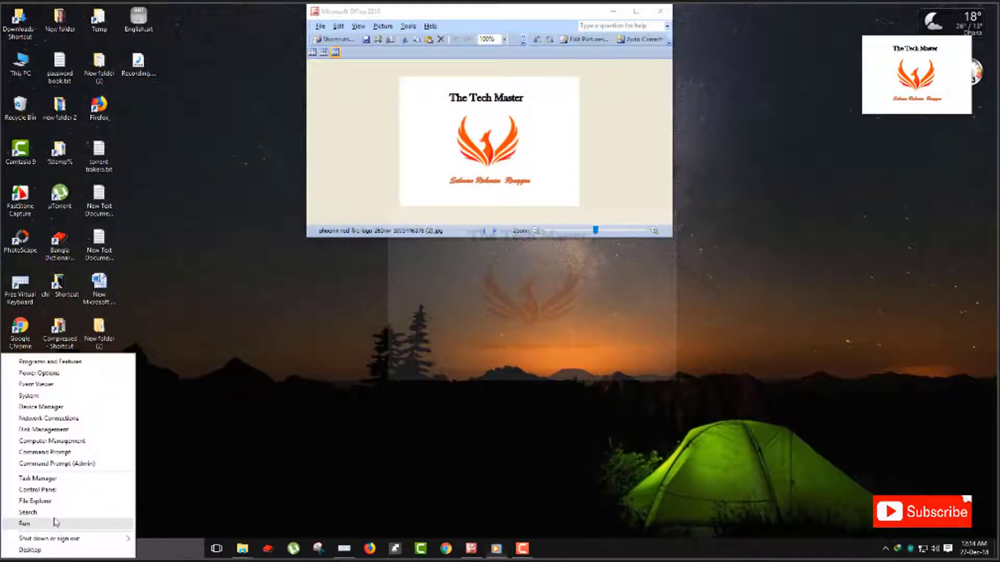
left_click(24, 524)
left_click(204, 485)
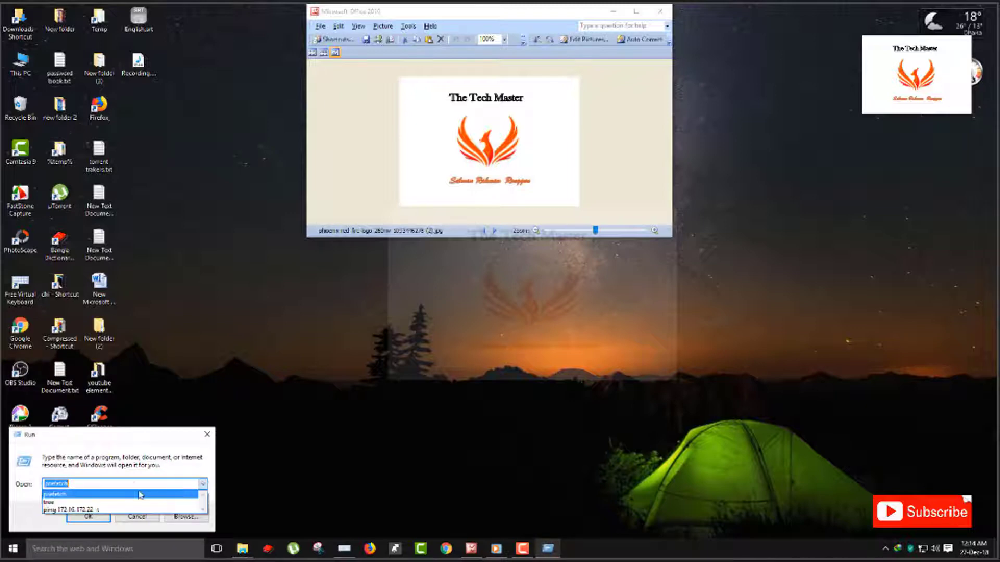
key("BackSpace")
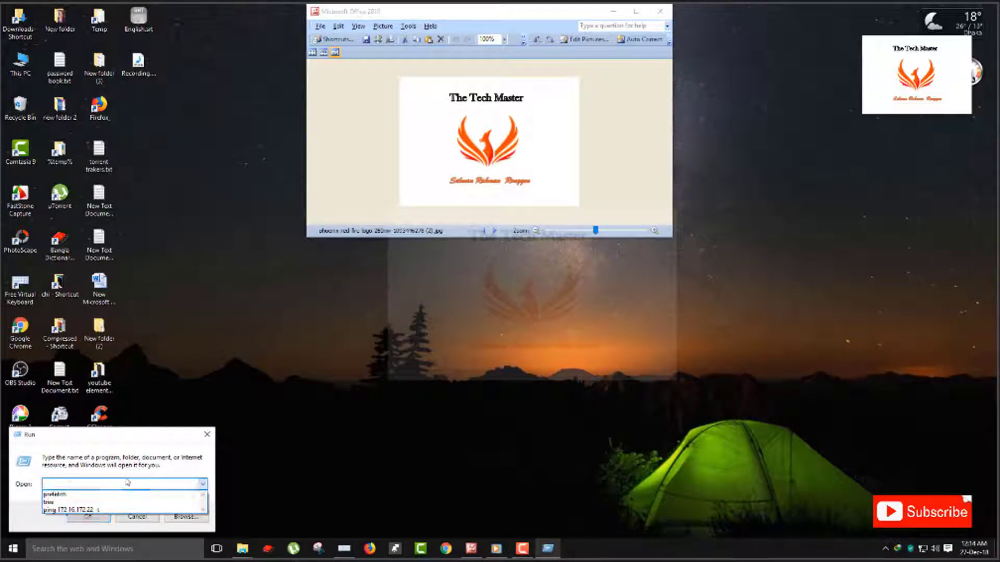
type("%")
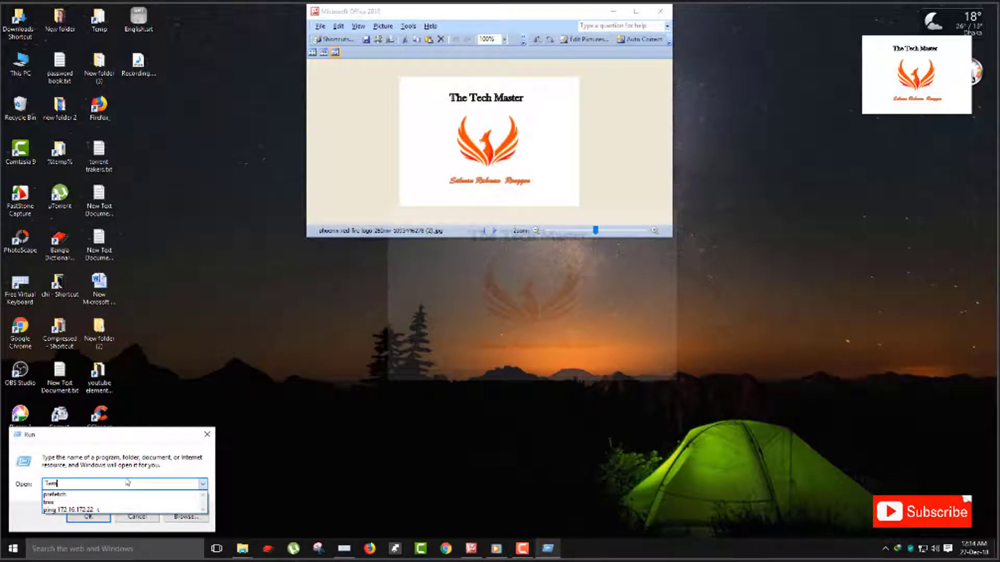
type("emp")
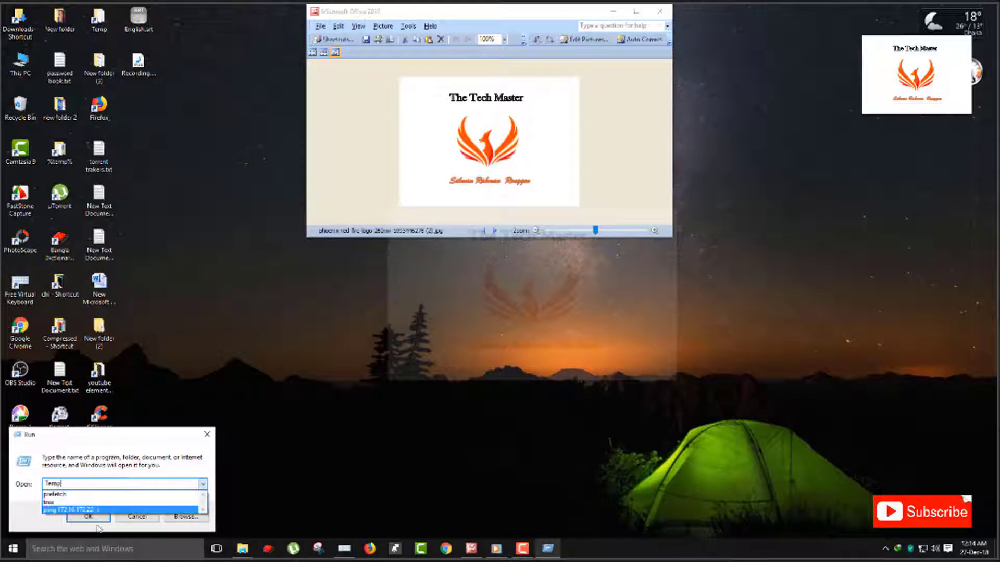
left_click(86, 517)
left_click(86, 516)
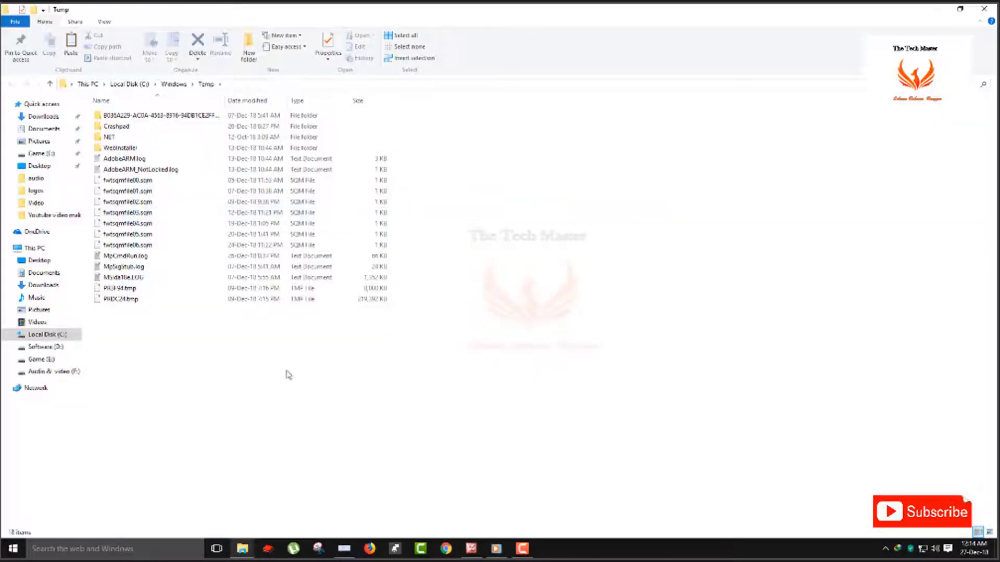
Step: Delete all items in the Windows Temp folder, skip the NET folder and protected files, and close the folder
key("ctrl+a")
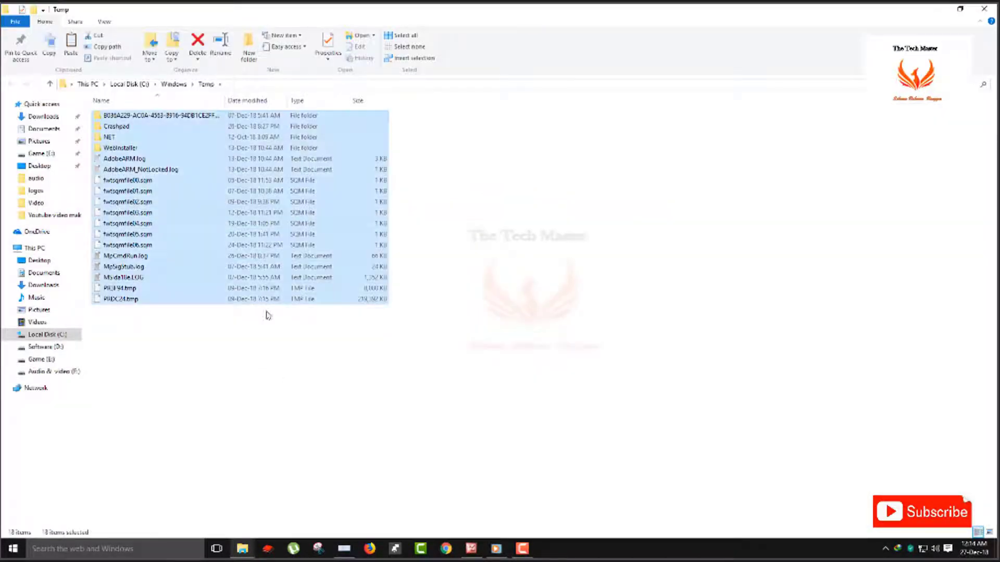
right_click(240, 218)
left_click(255, 422)
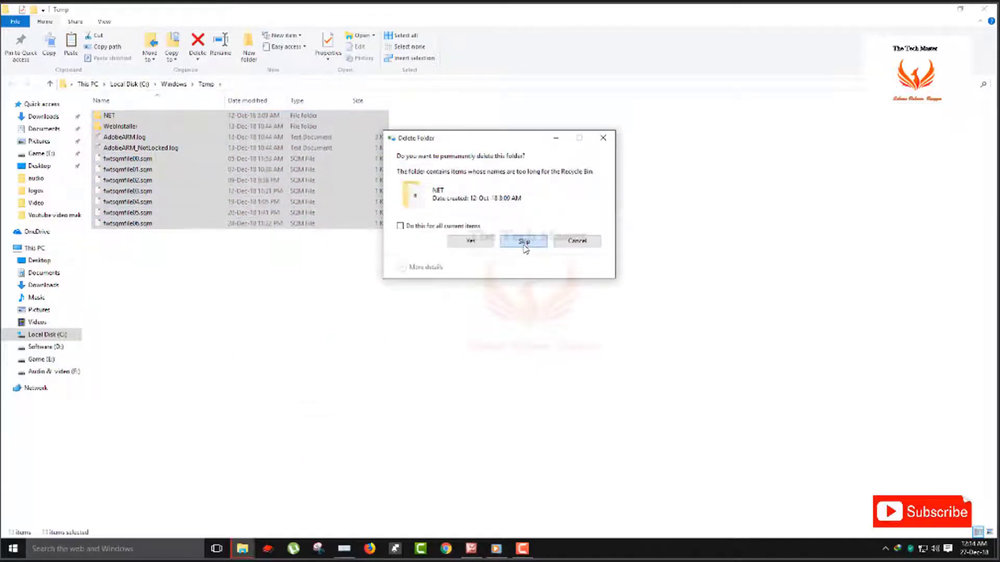
left_click(524, 242)
left_click(526, 229)
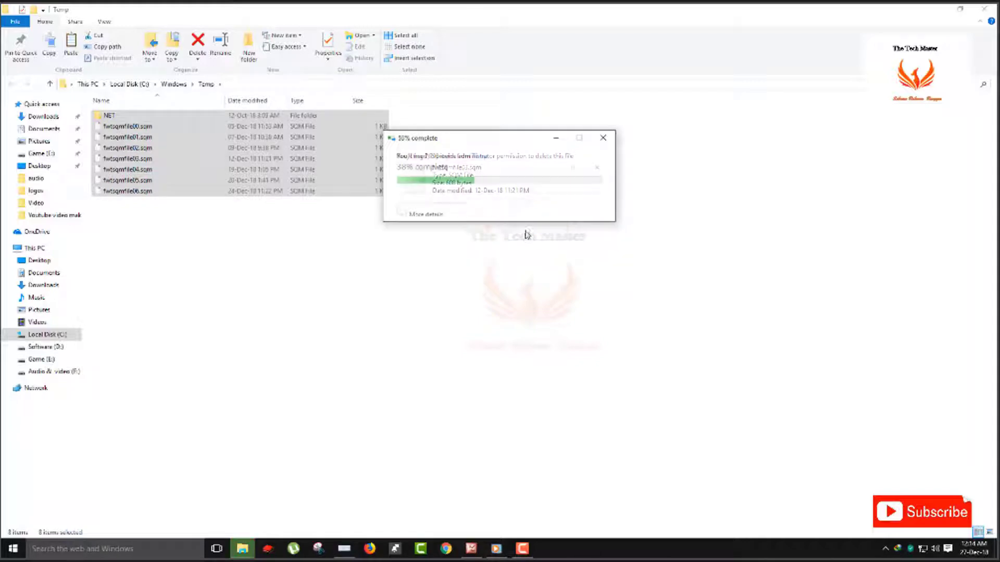
left_click(526, 230)
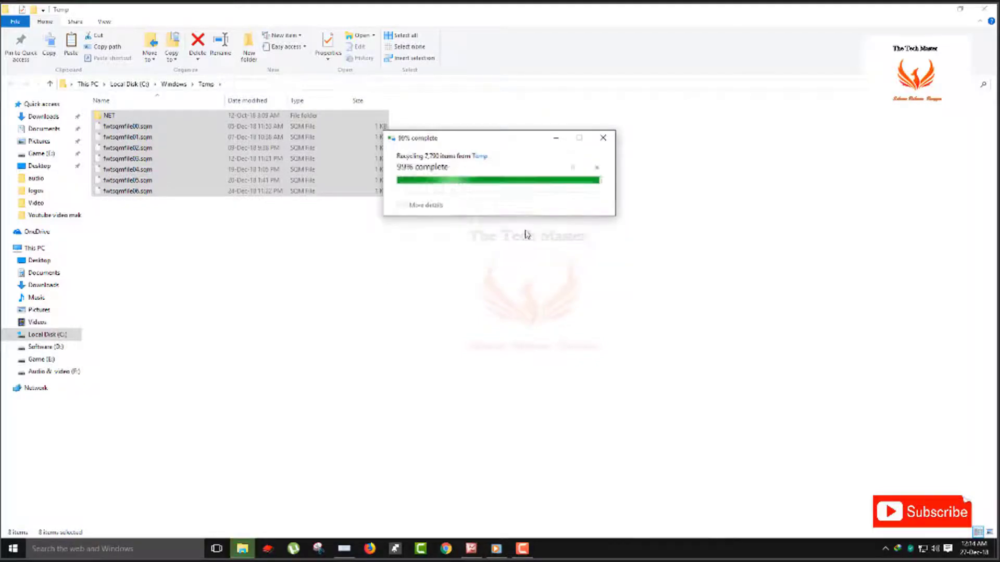
left_click(579, 227)
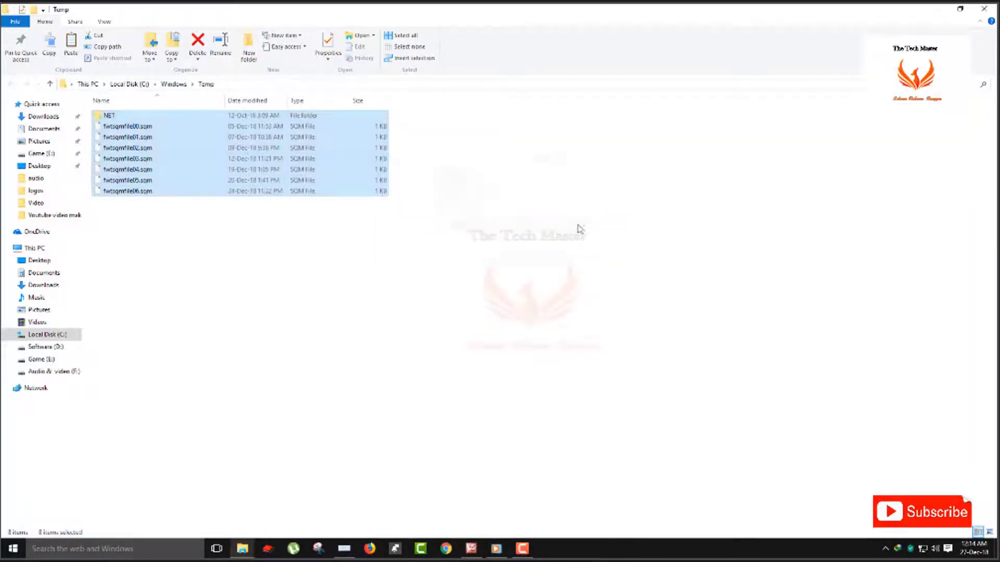
left_click(984, 9)
Step: Open the user profile's local Temp folder by running the command %Temp%
right_click(13, 549)
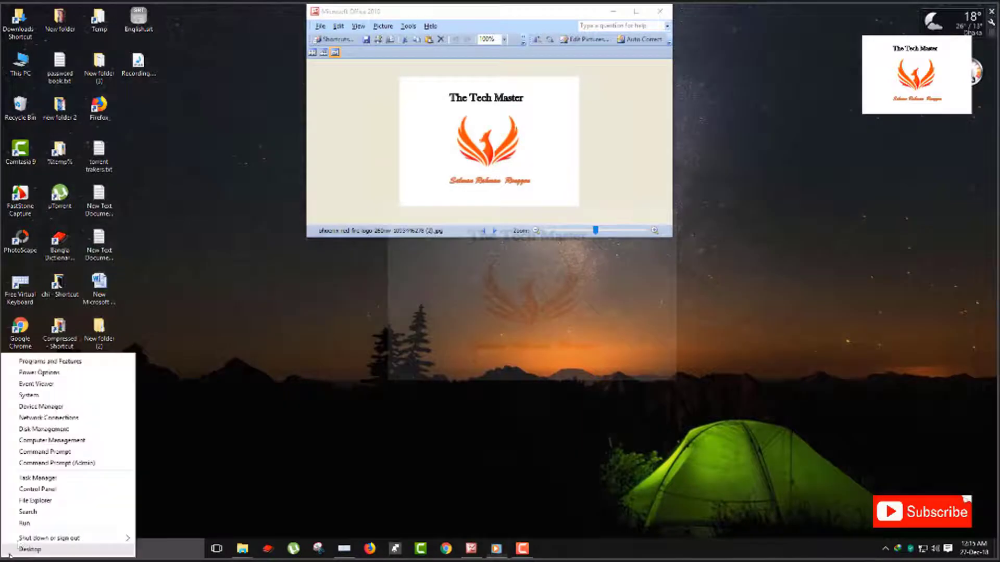
left_click(25, 523)
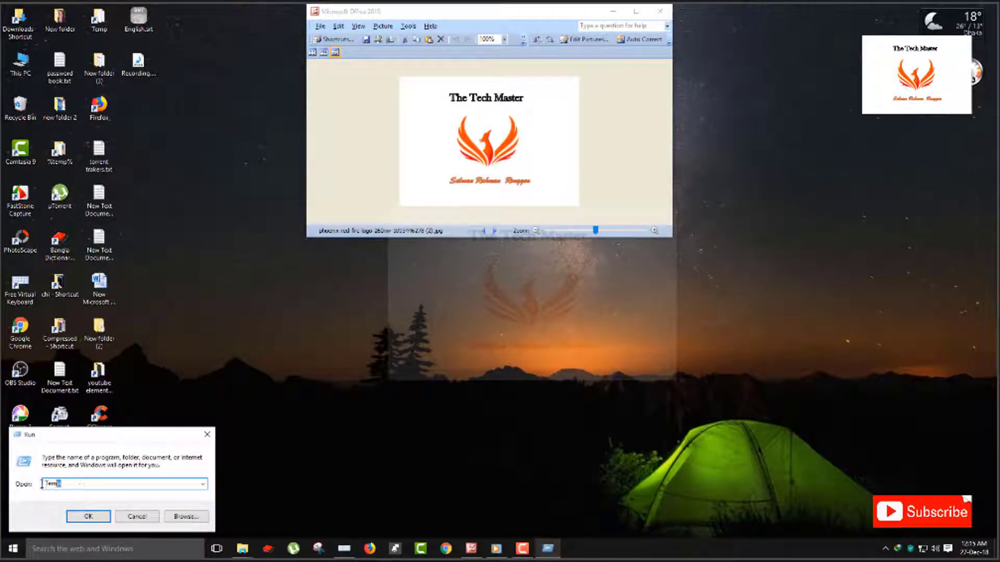
key("BackSpace")
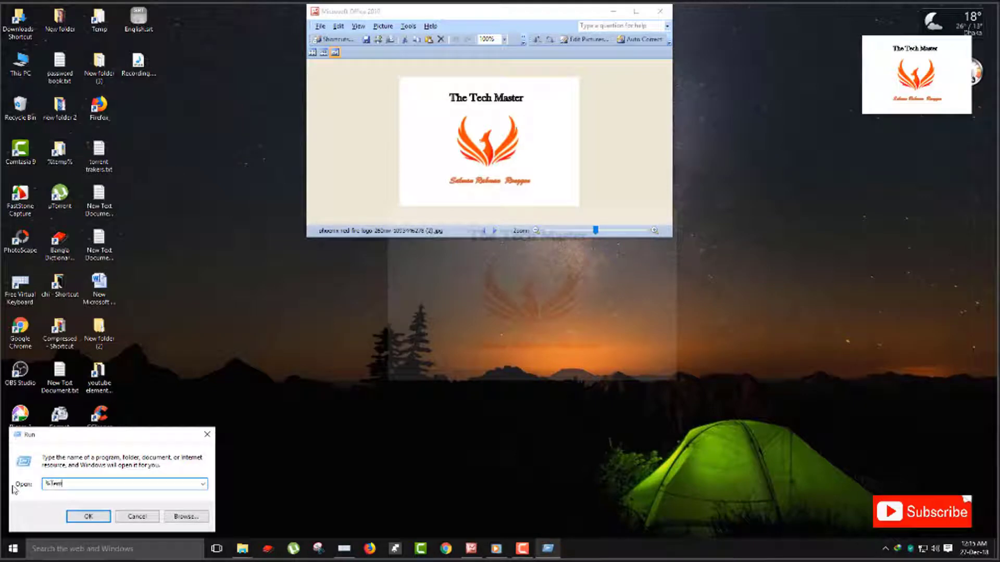
left_click(90, 517)
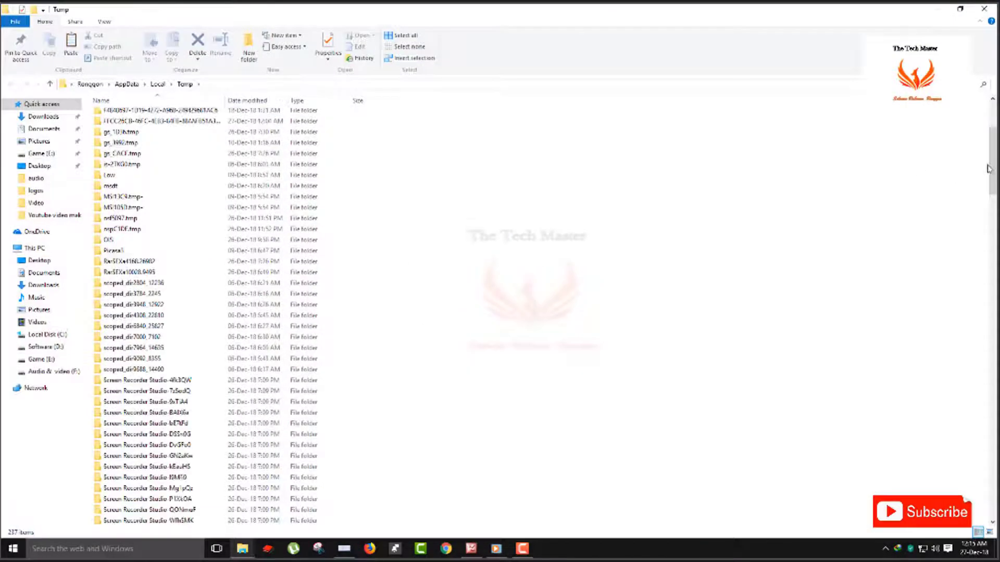
Step: Delete all items in the user's local Temp folder, skip the ones in use, and close the folder
left_click_drag(991, 161, 991, 125)
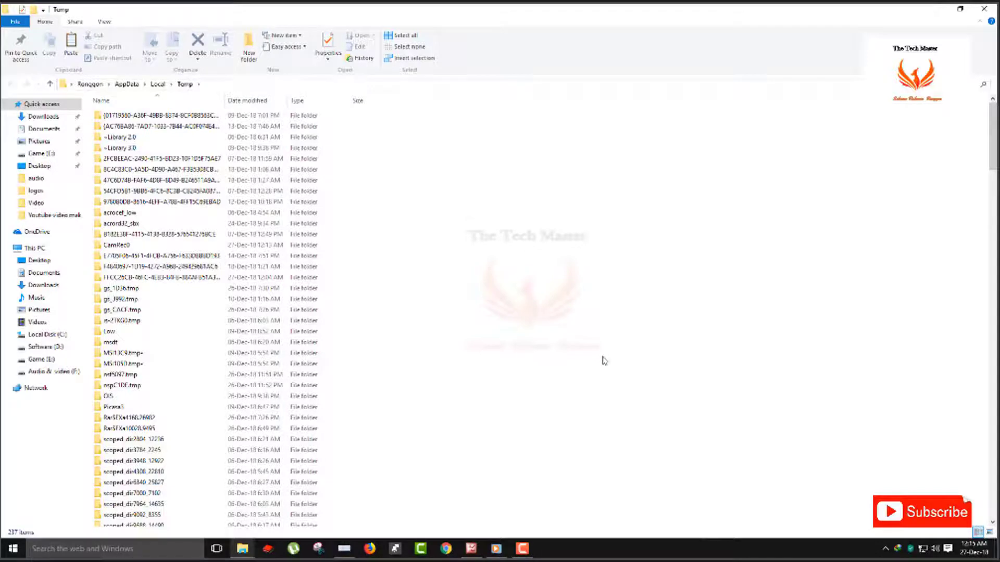
key("ctrl+a")
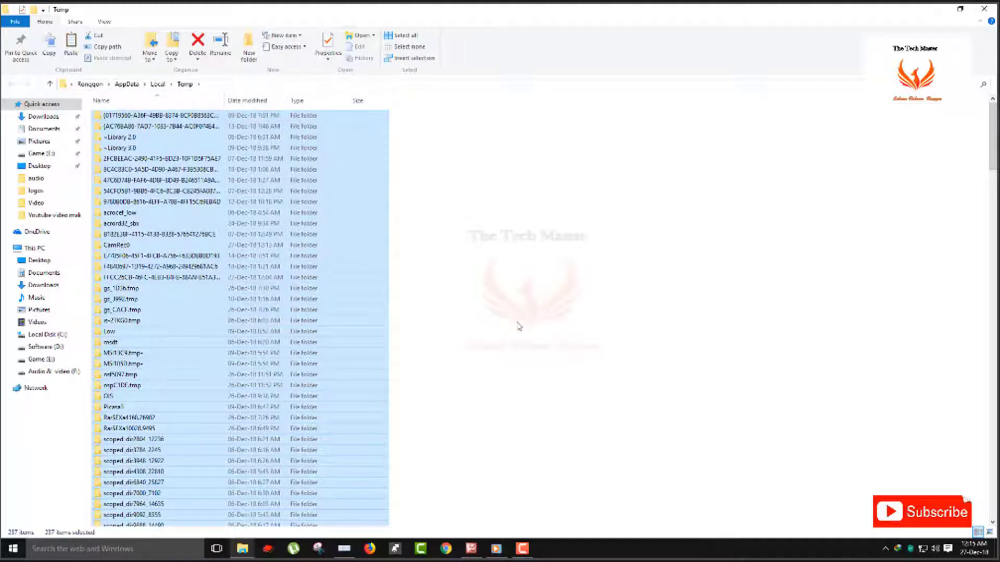
right_click(310, 214)
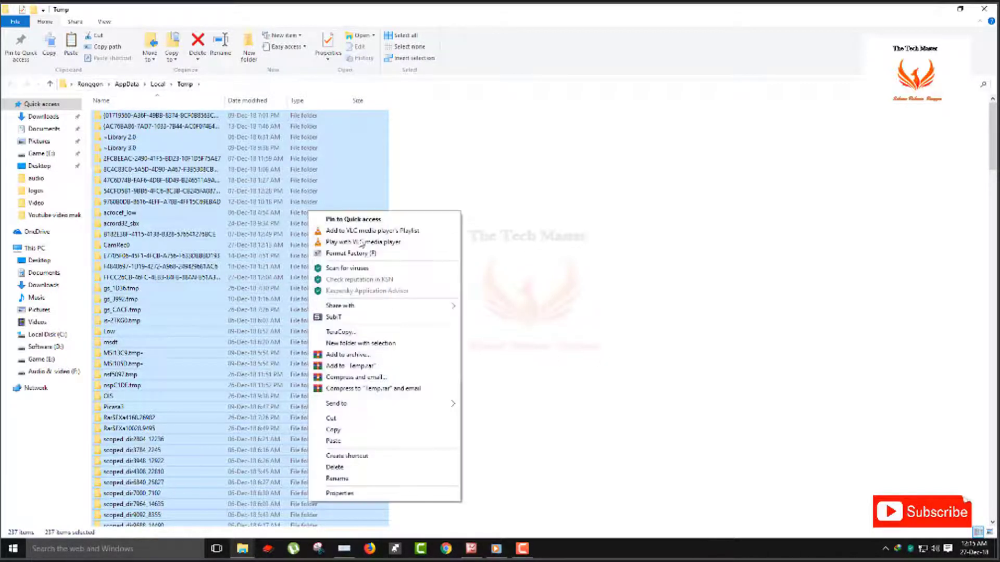
left_click(346, 468)
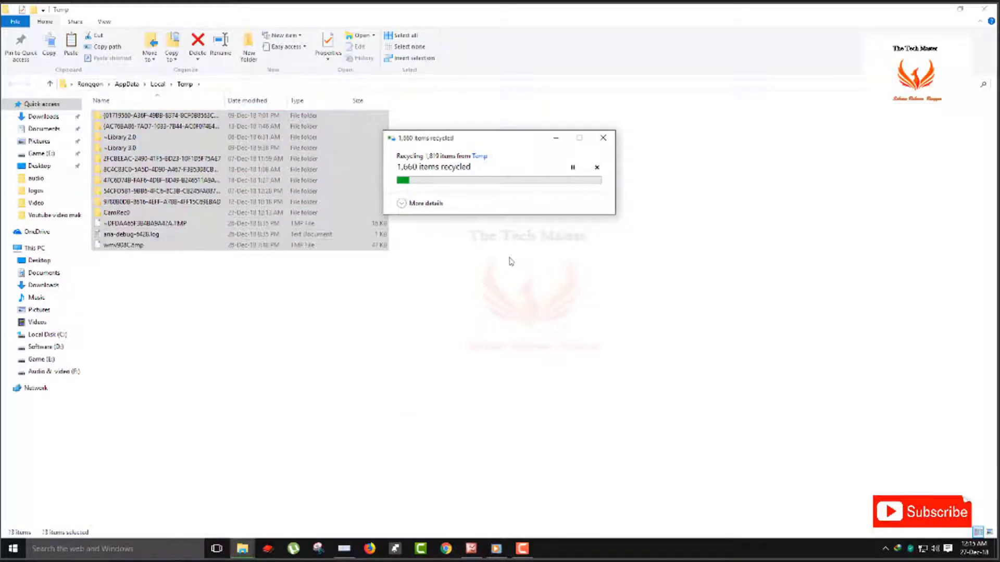
left_click(522, 250)
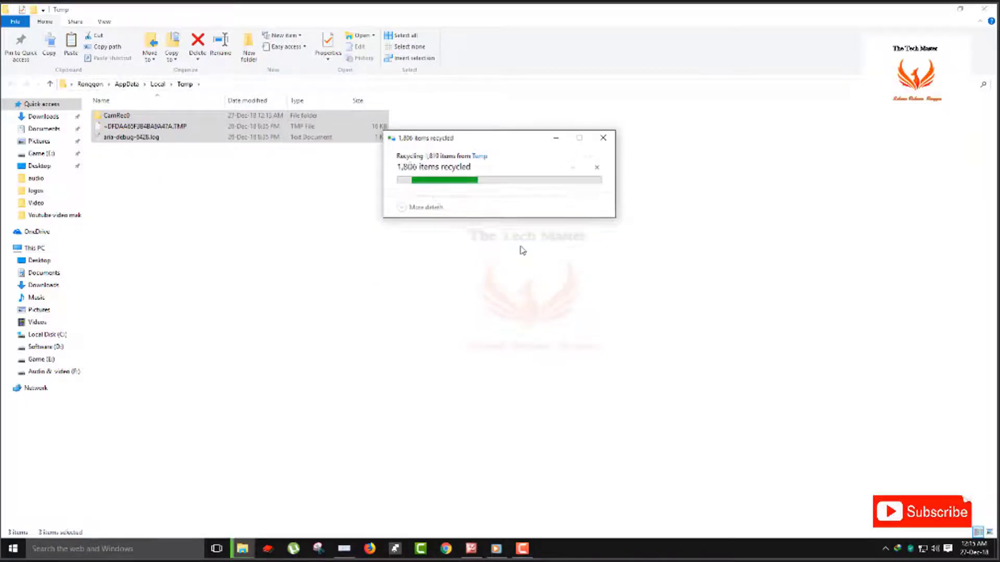
left_click(531, 252)
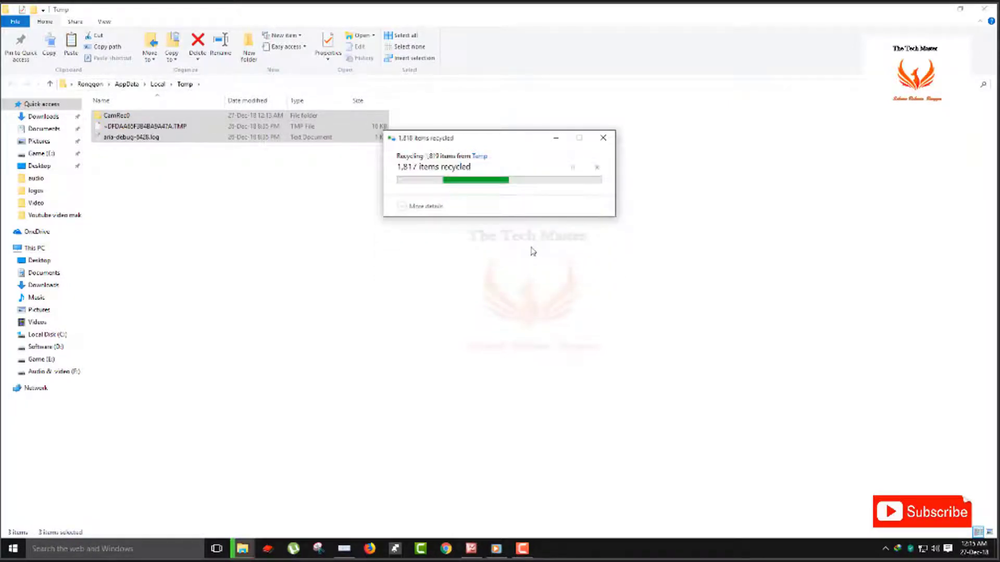
left_click(560, 249)
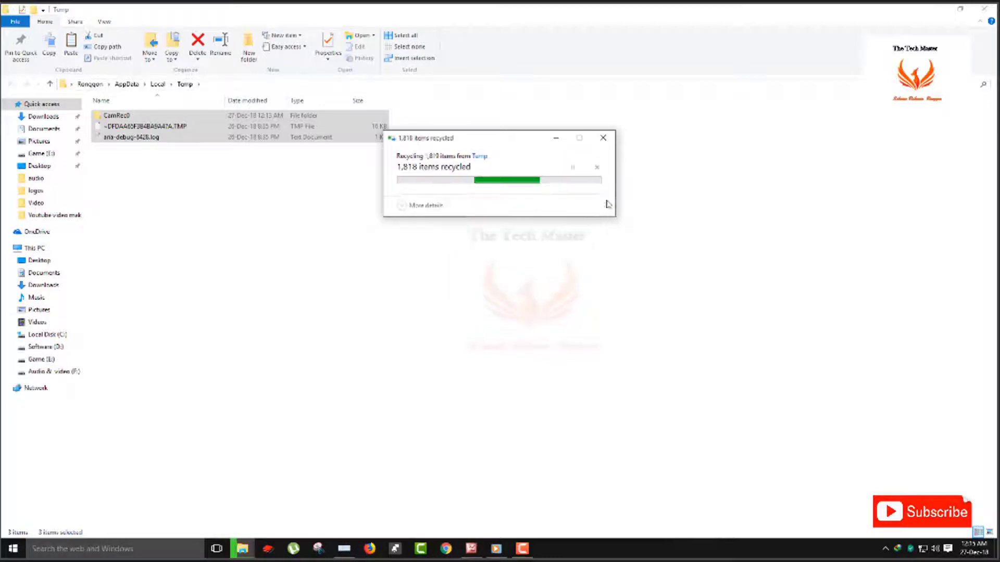
left_click(984, 9)
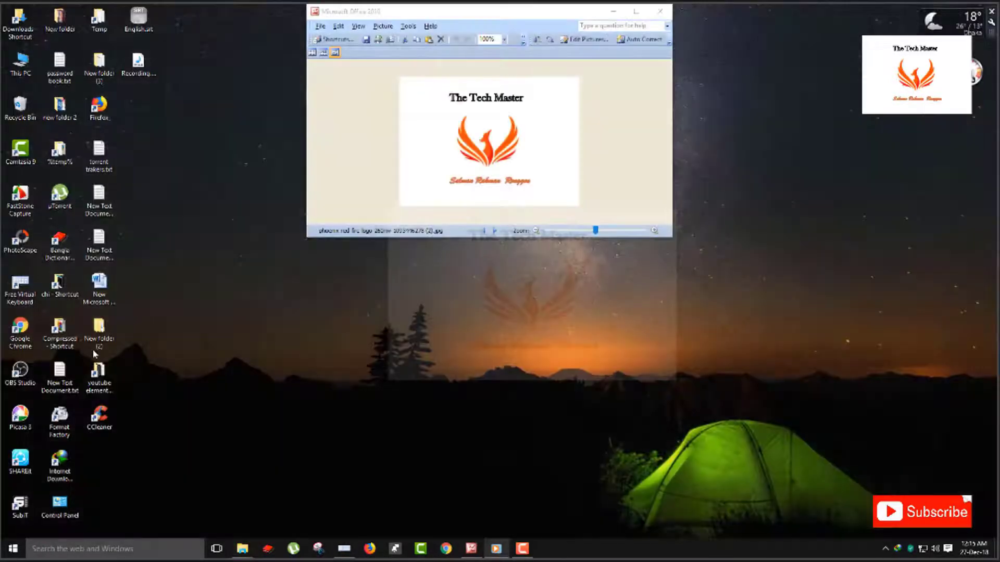
Step: Open the Recent items folder by running the command Recent in place of the previous Run entry
right_click(13, 549)
left_click(53, 525)
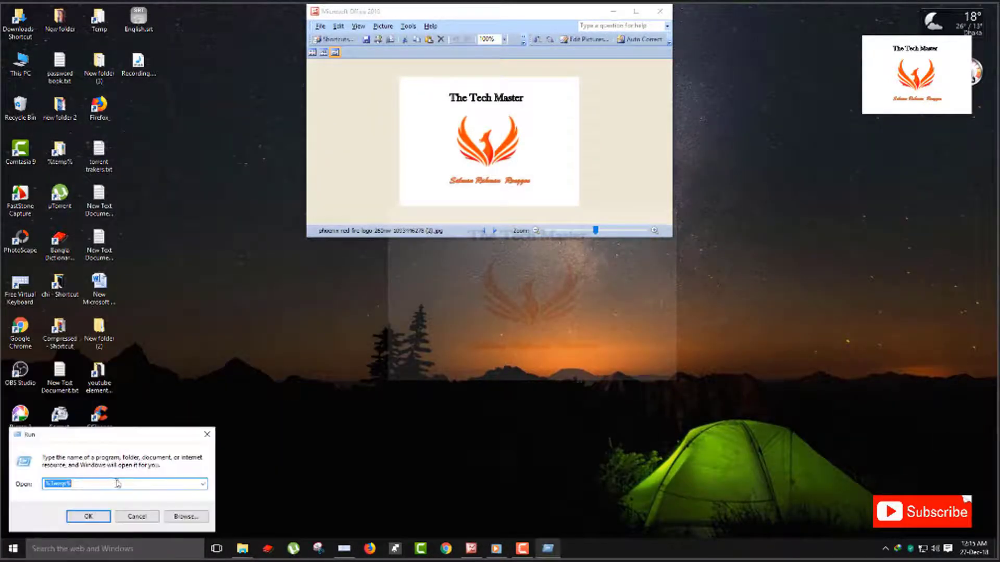
left_click(118, 483)
left_click_drag(117, 484, 48, 484)
key("BackSpace")
key("BackSpace")
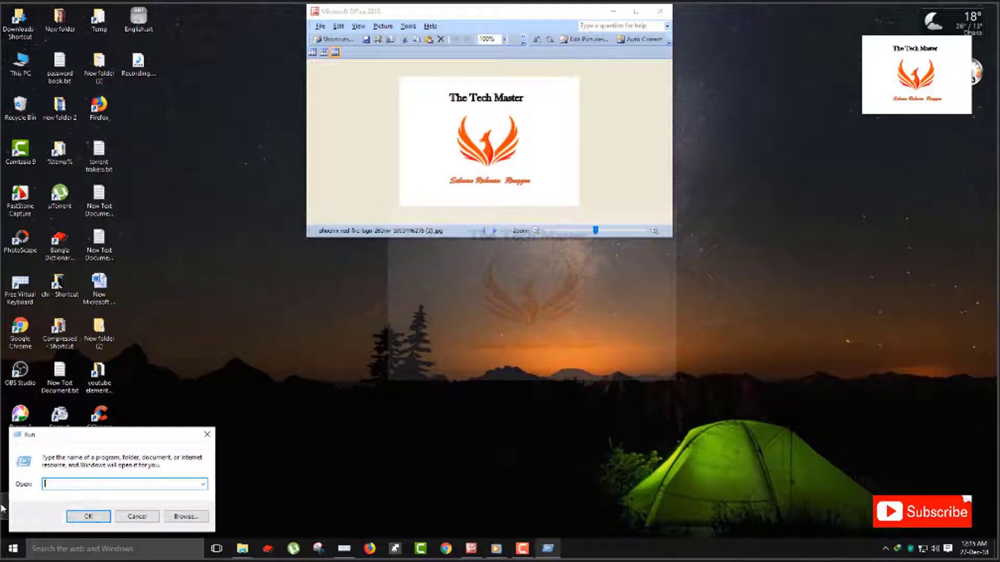
type("Recent")
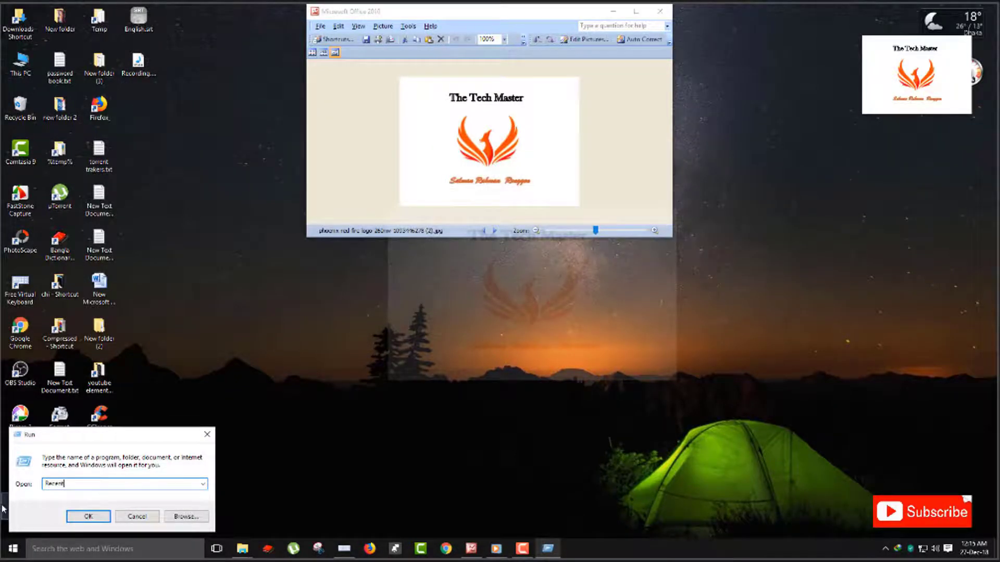
left_click(88, 516)
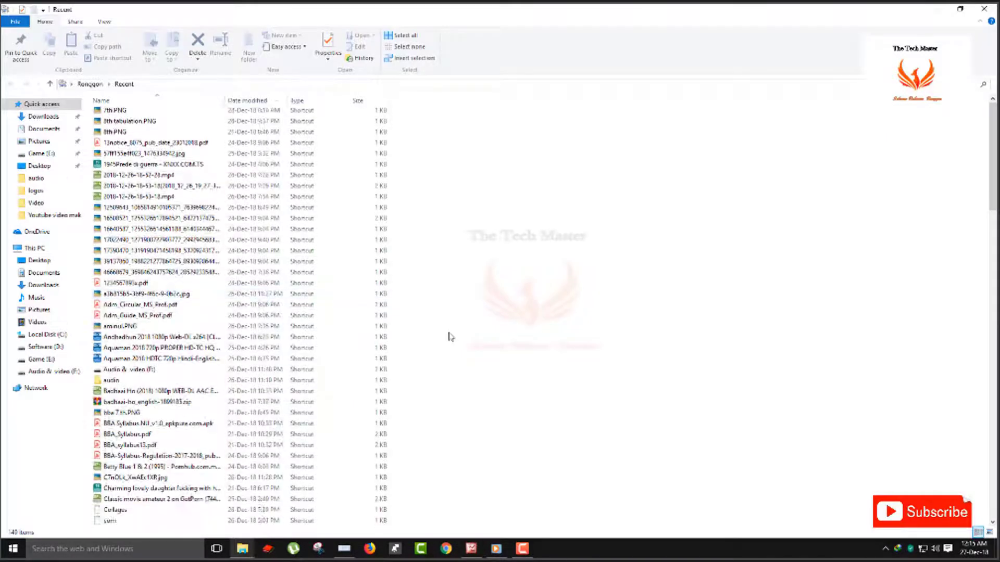
Step: Delete all the shortcuts in the Recent folder and close the folder
scroll(469, 353, "down", 20)
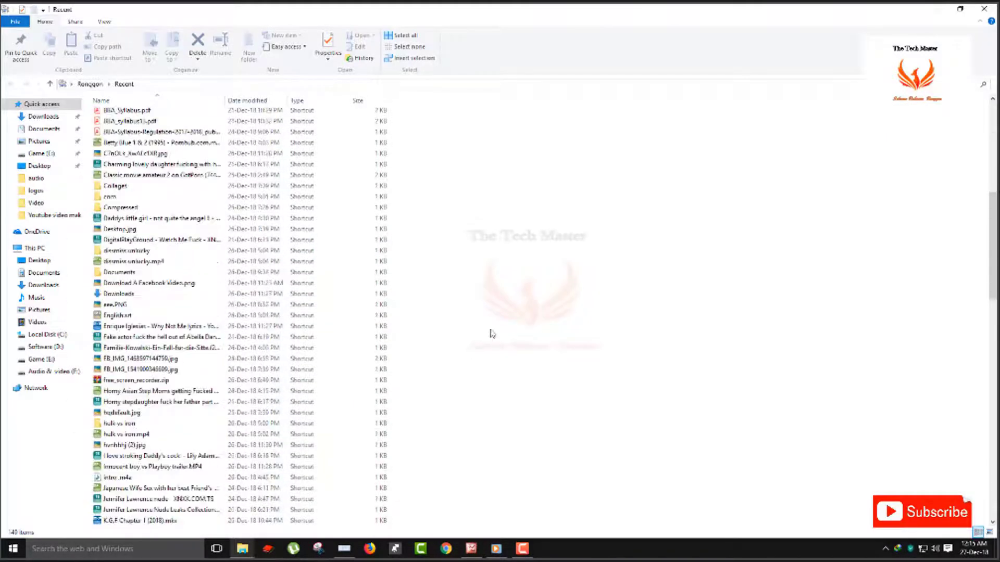
key("ctrl+a")
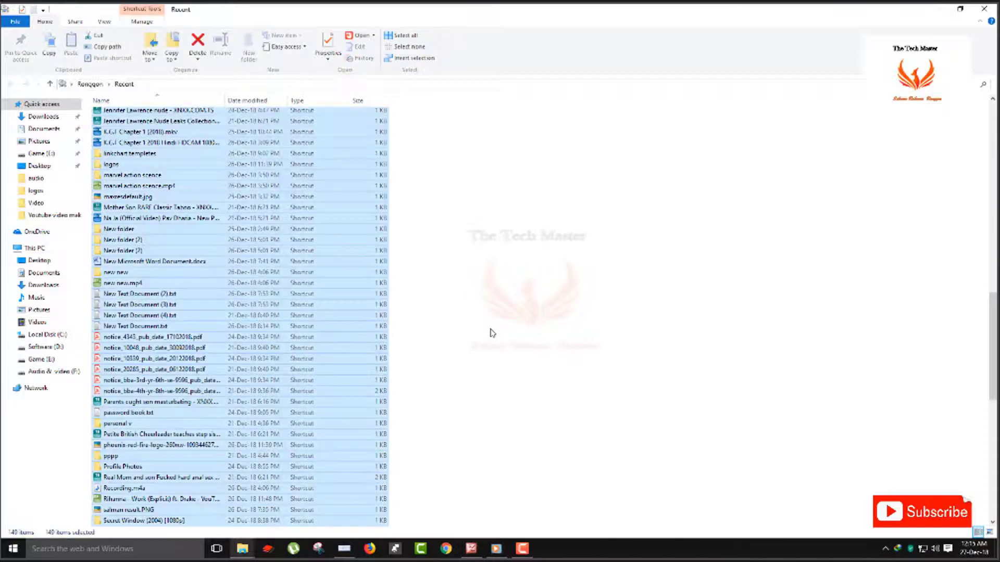
left_click(547, 224)
scroll(537, 340, "up", 18)
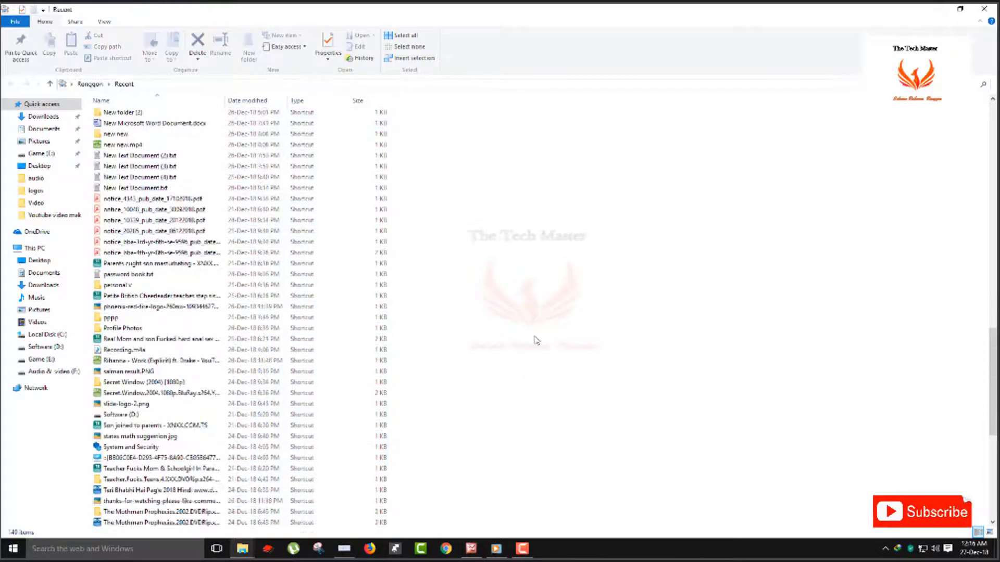
scroll(536, 340, "up", 6)
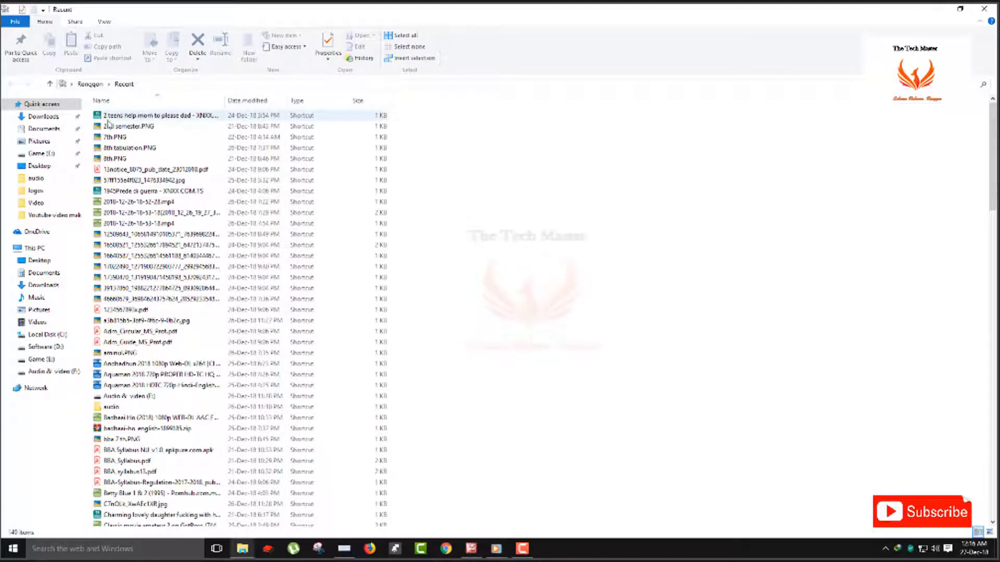
left_click_drag(88, 118, 642, 526)
right_click(341, 243)
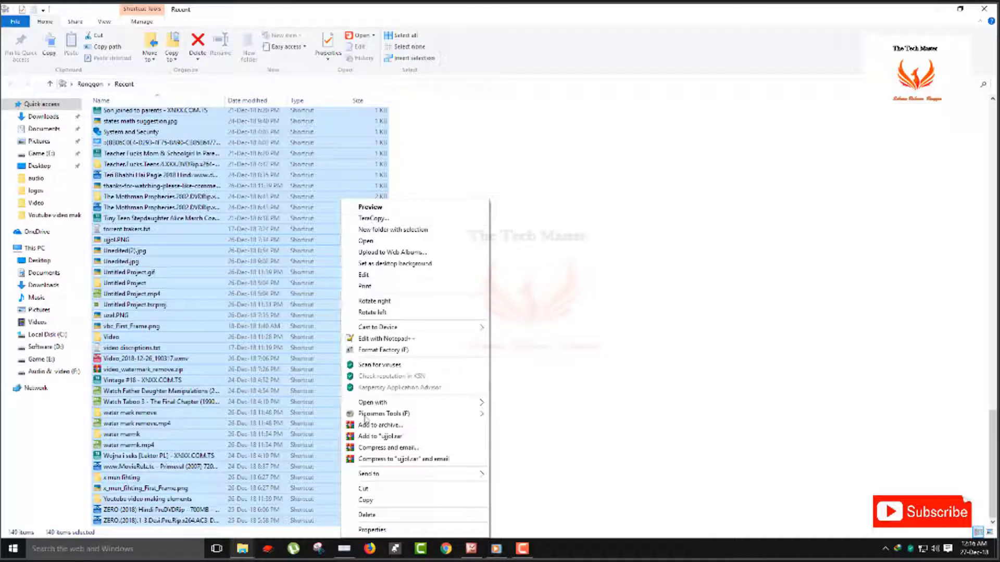
left_click(367, 515)
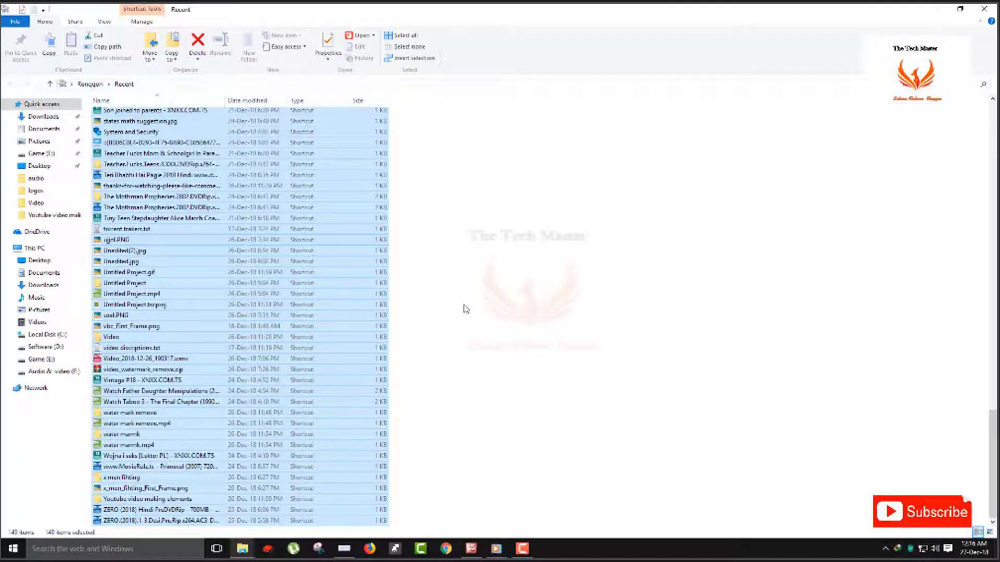
left_click(985, 9)
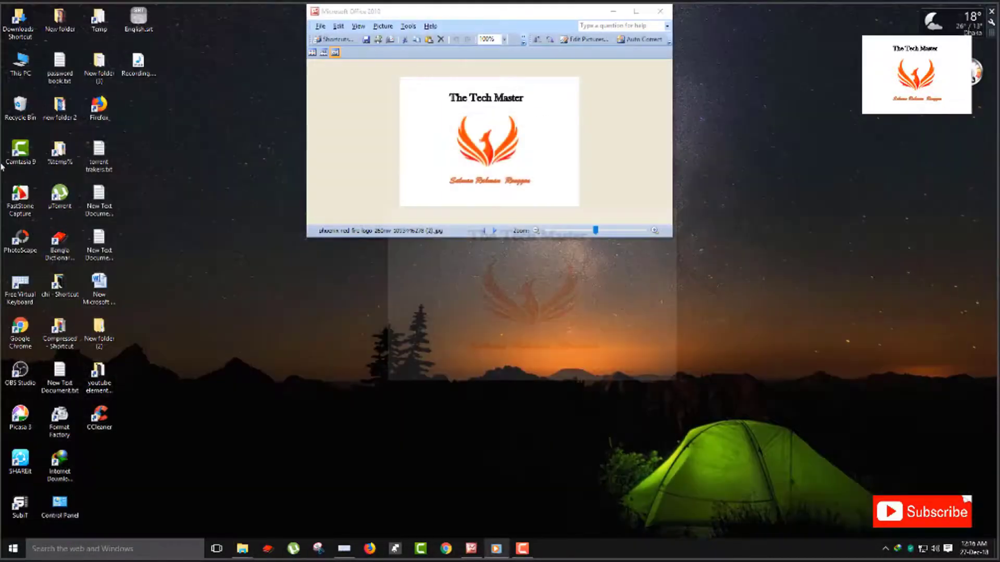
Step: Look through the deleted files in the Recycle Bin, close it, and empty it with permanent deletion of all items
right_click(10, 107)
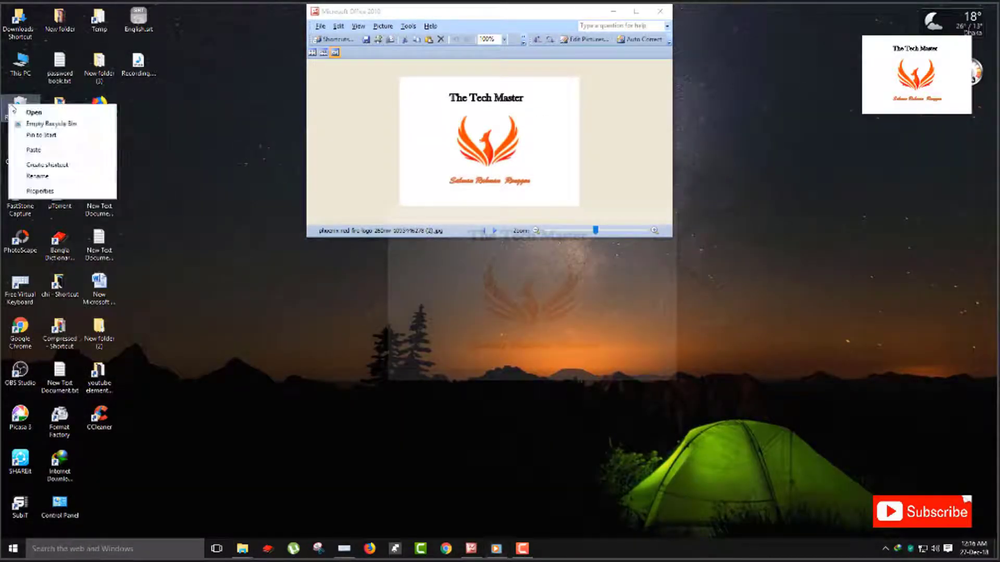
left_click(29, 110)
scroll(436, 311, "down", 10)
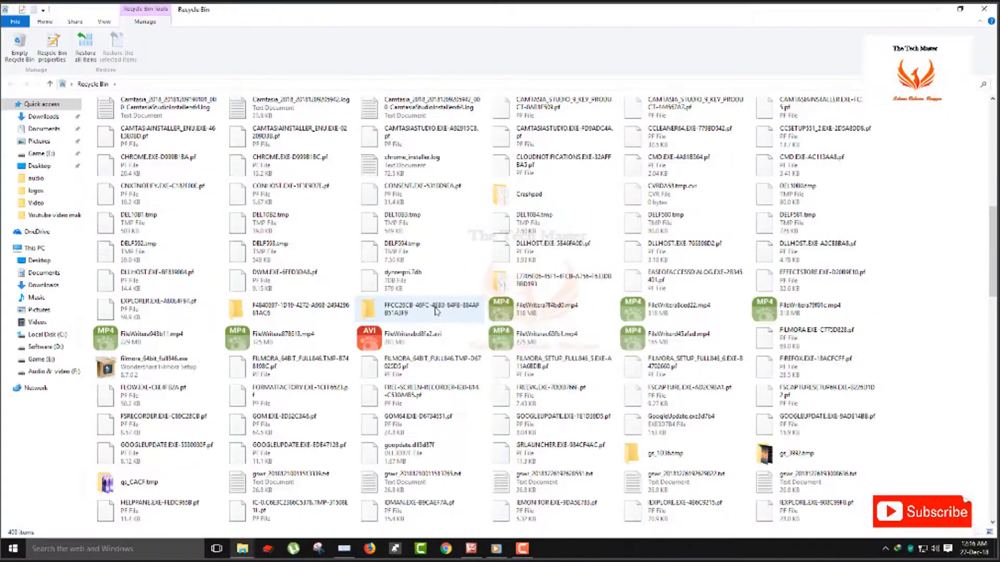
scroll(437, 312, "up", 10)
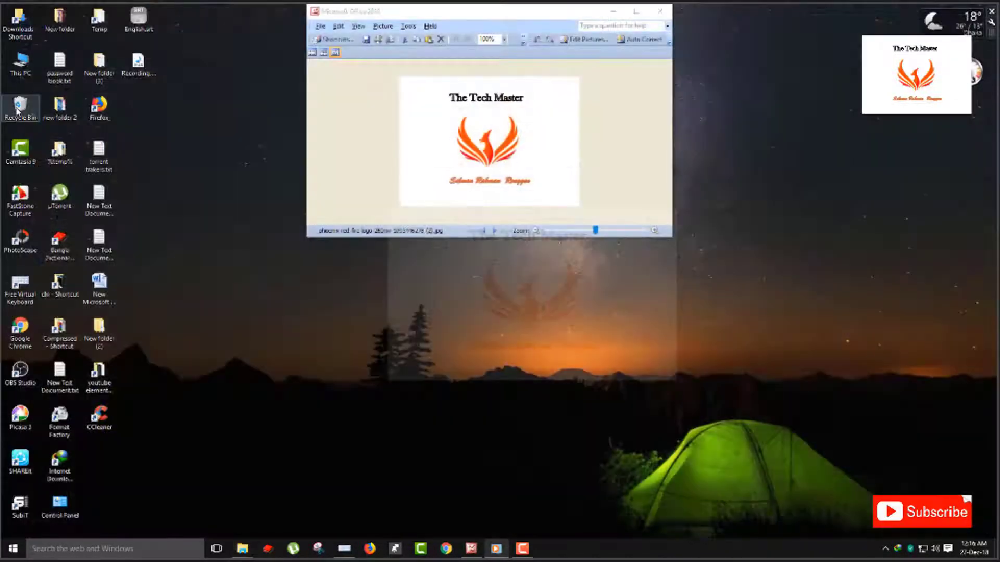
right_click(17, 110)
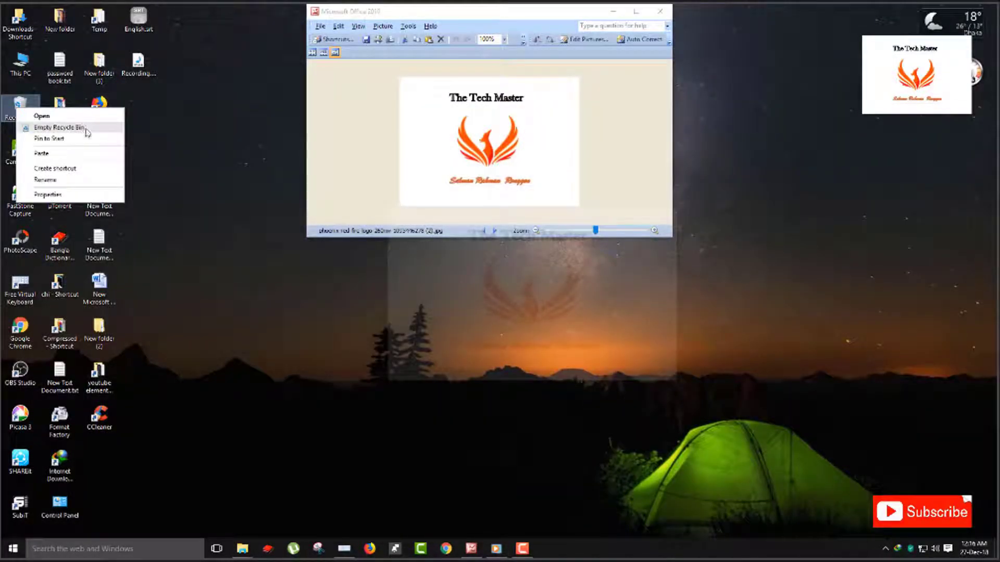
left_click(87, 133)
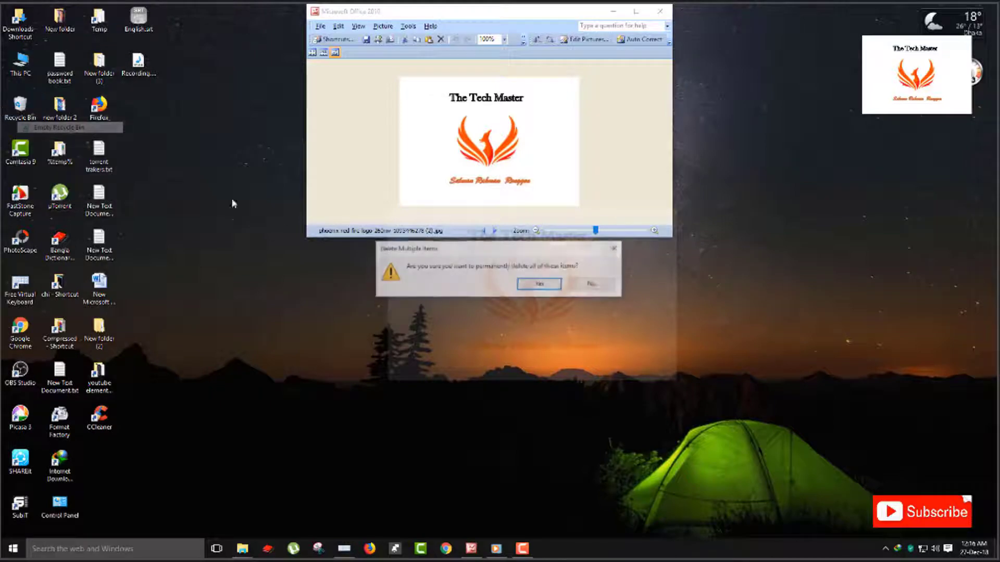
left_click(537, 286)
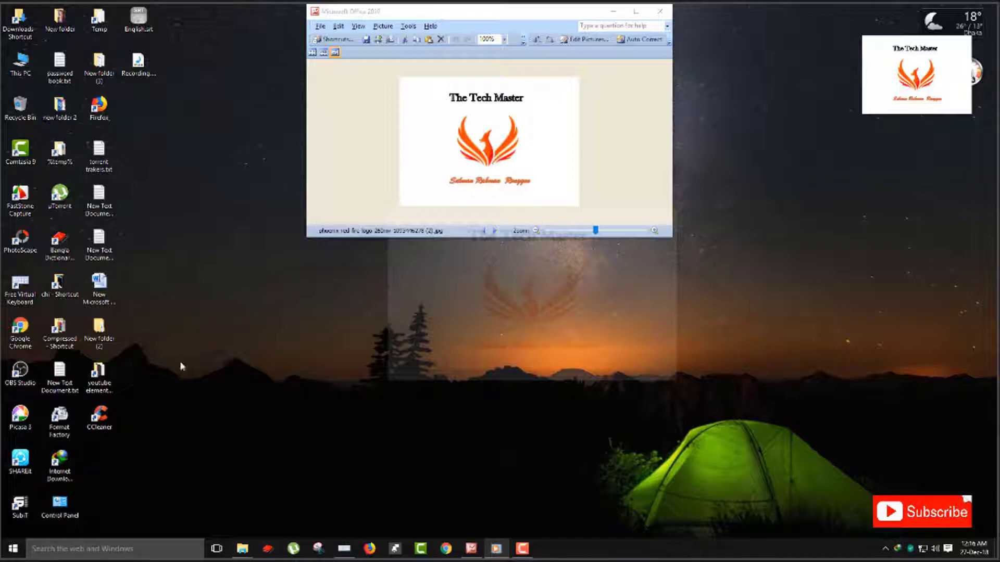
Step: Switch to CCleaner, analyze the computer with Quick Clean, and clean all the trackers and junk
left_click(106, 416)
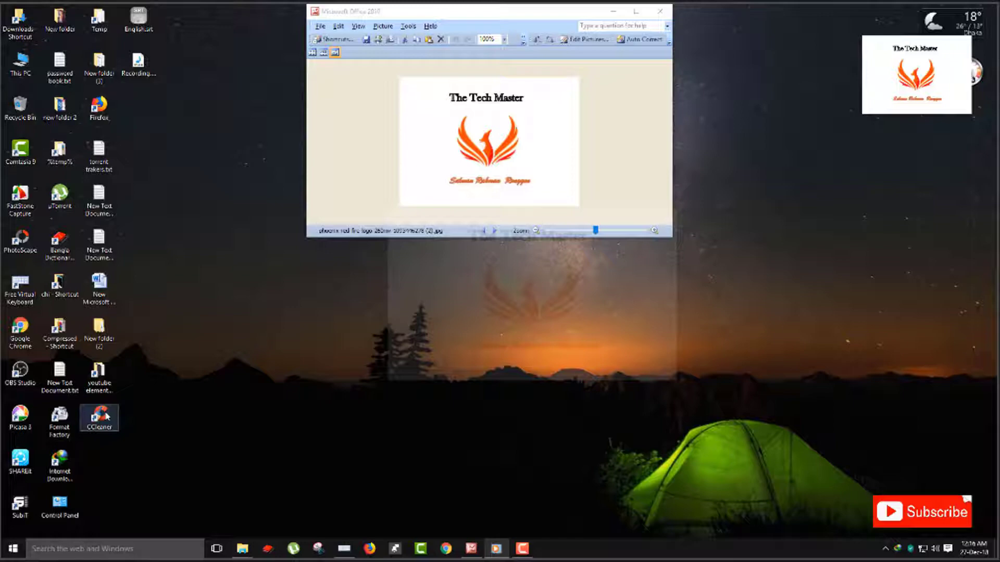
double_click(107, 417)
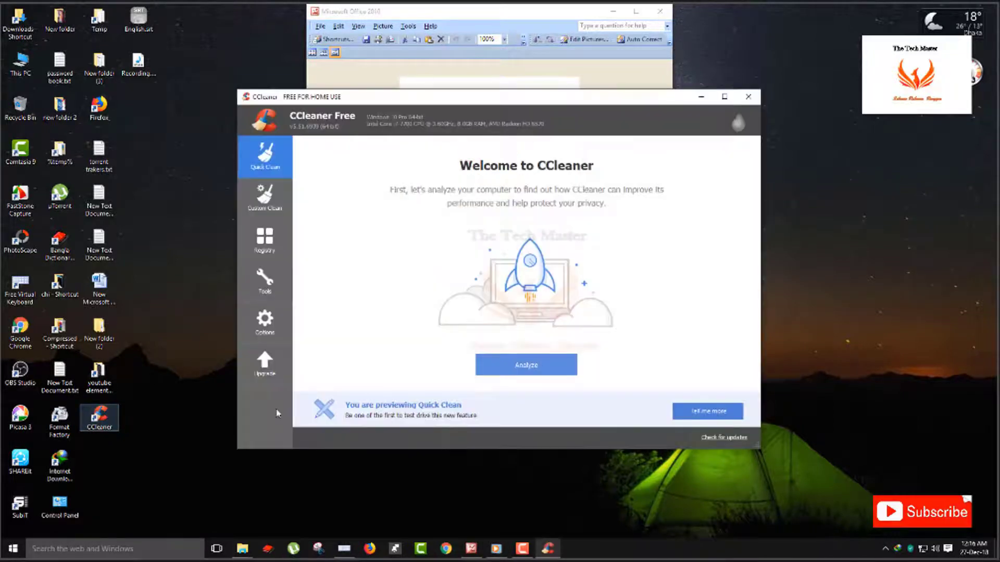
left_click(501, 374)
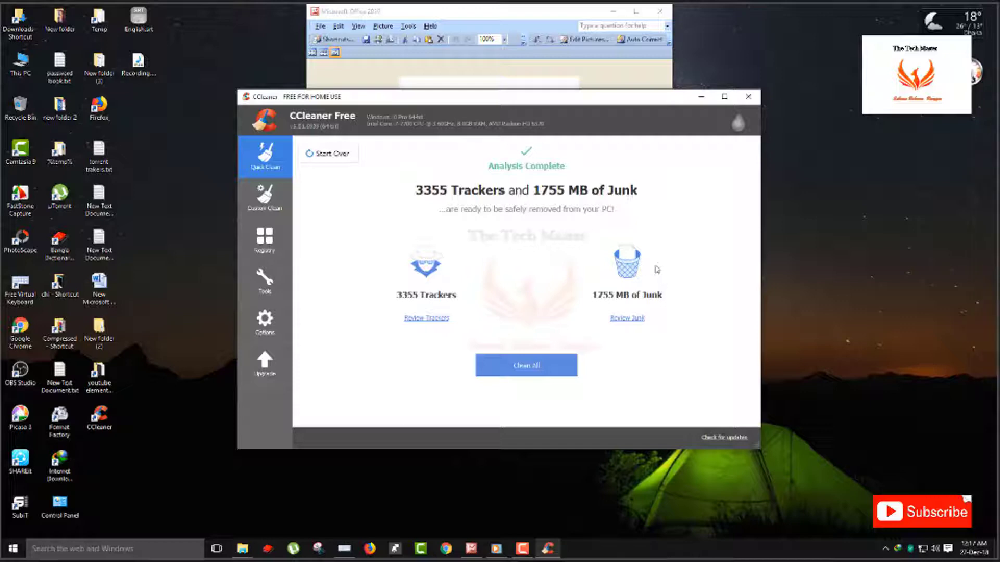
left_click(526, 364)
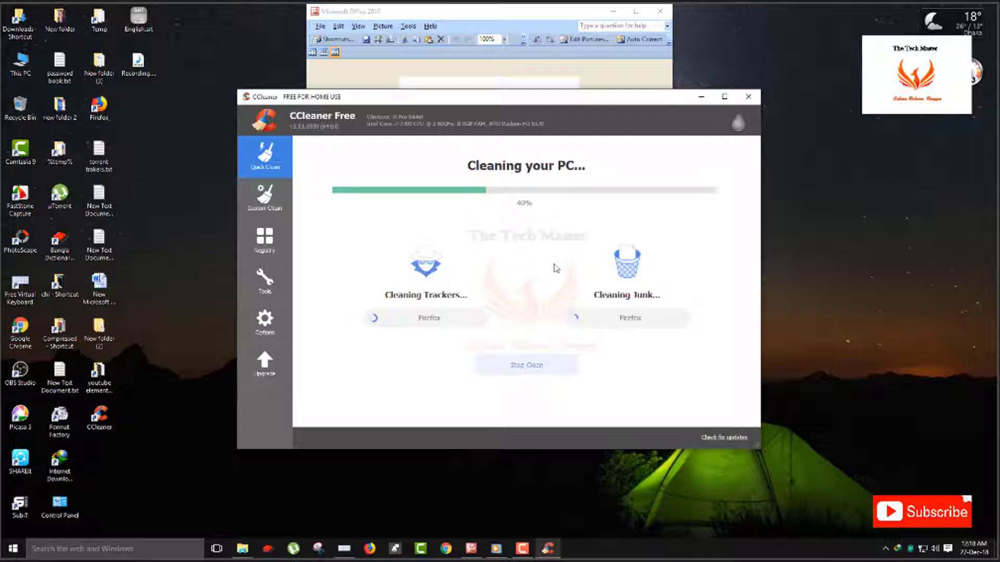
Step: Refresh the desktop while the cleaning runs, move the CCleaner window slightly, and close it once cleaning is complete
right_click(892, 156)
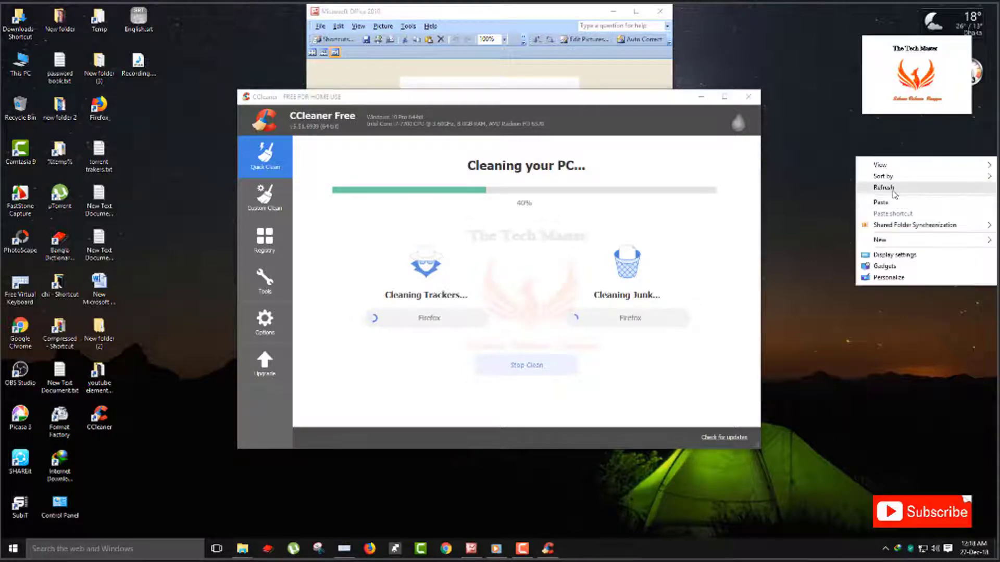
right_click(879, 174)
left_click(880, 204)
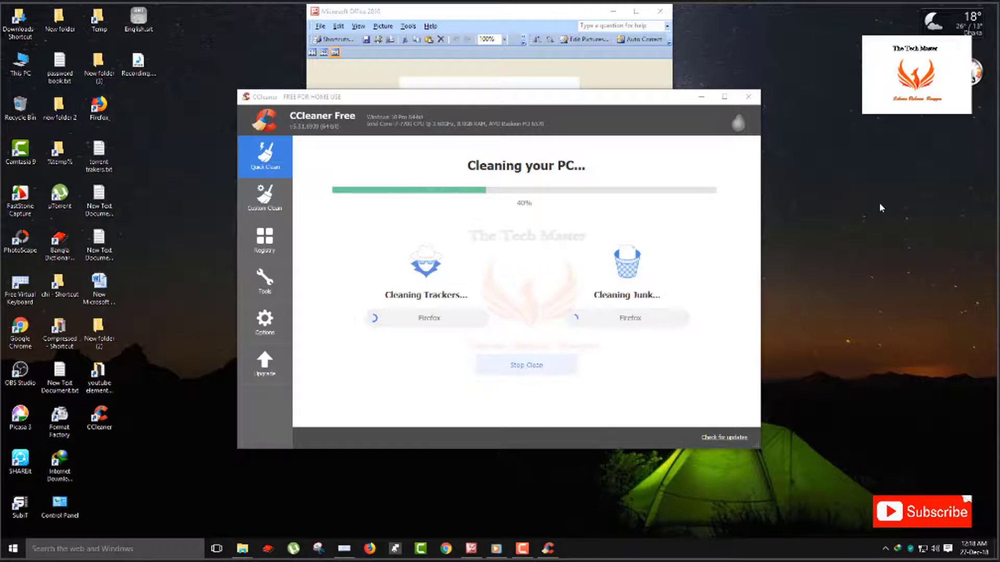
left_click_drag(610, 101, 615, 126)
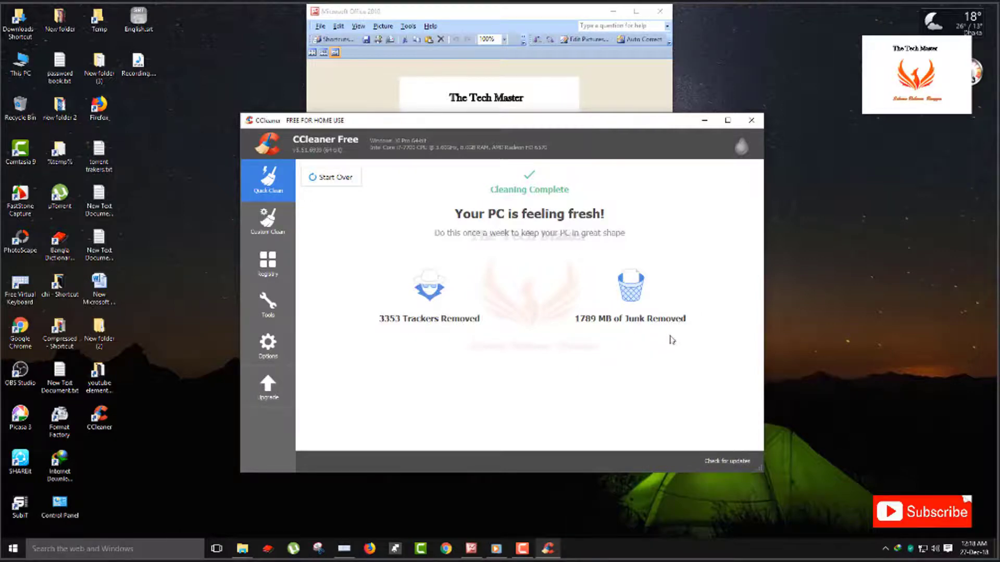
left_click(752, 121)
Step: Run the command tree in place of the previous Run entry, and refresh the desktop
right_click(13, 548)
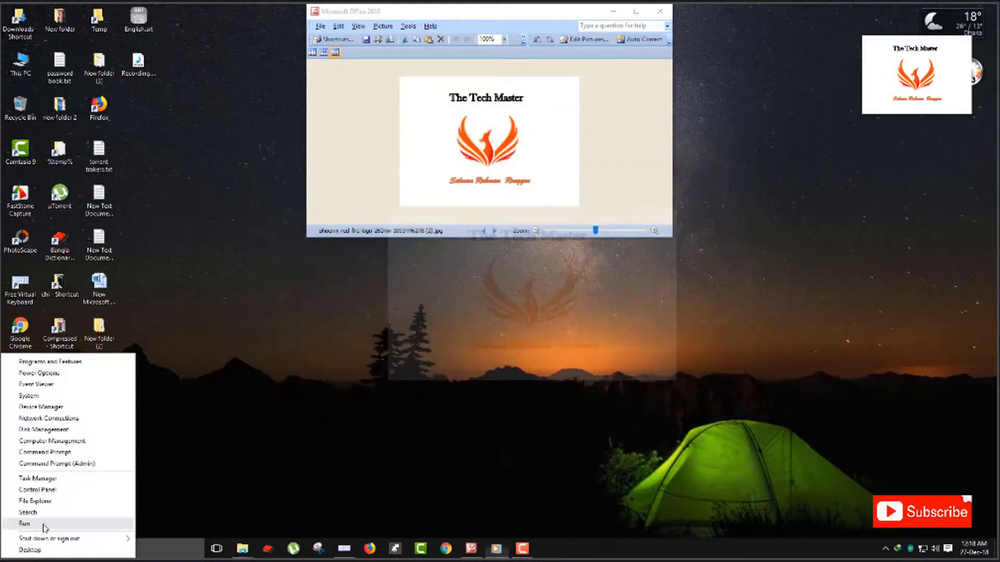
left_click(44, 526)
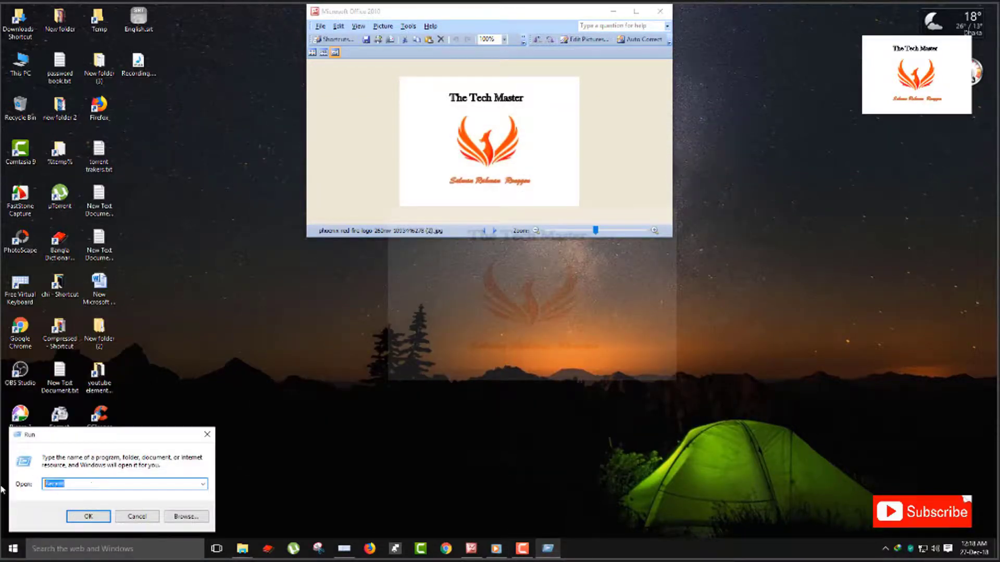
key("BackSpace")
type("tree")
left_click(102, 519)
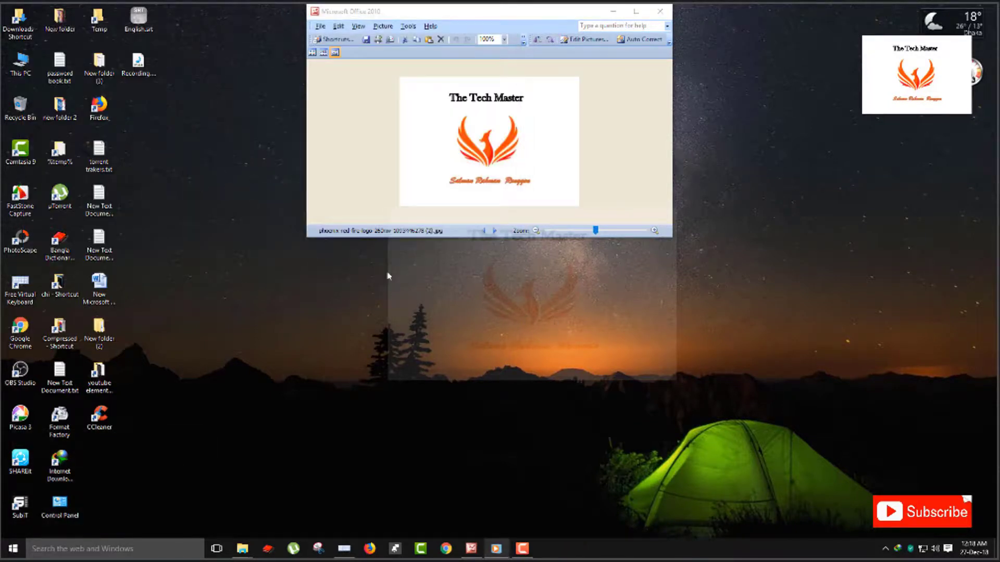
right_click(311, 368)
left_click(357, 397)
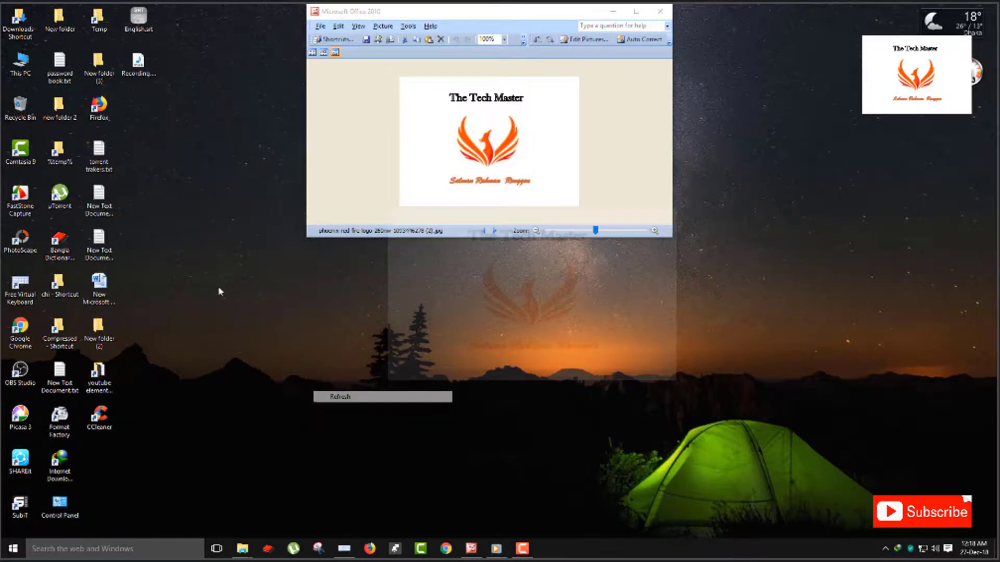
Step: Open This PC and browse to the Dracula (1992) [1080p] folder on the Audio & video (F:) drive
double_click(21, 65)
key("alt+F4")
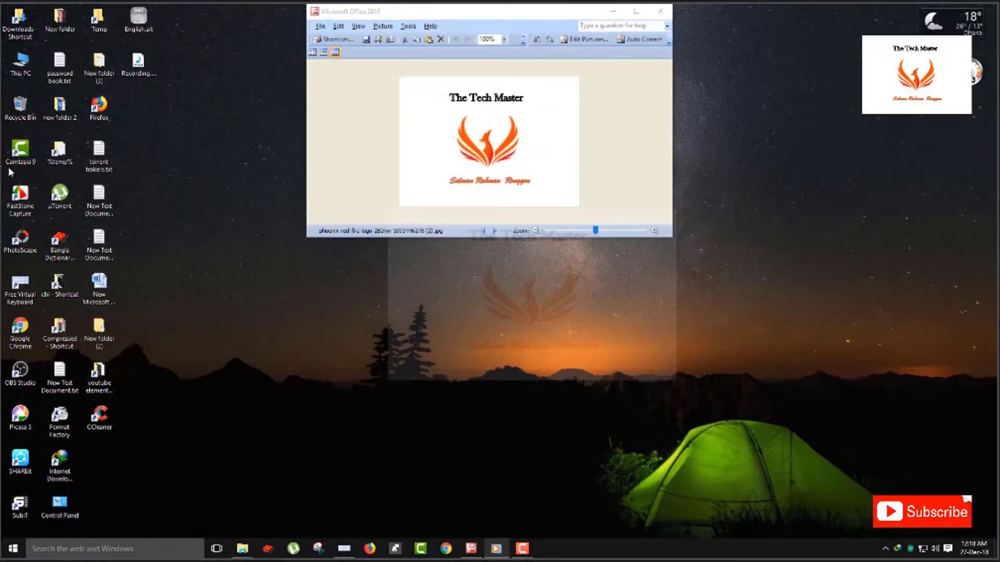
double_click(21, 65)
double_click(516, 172)
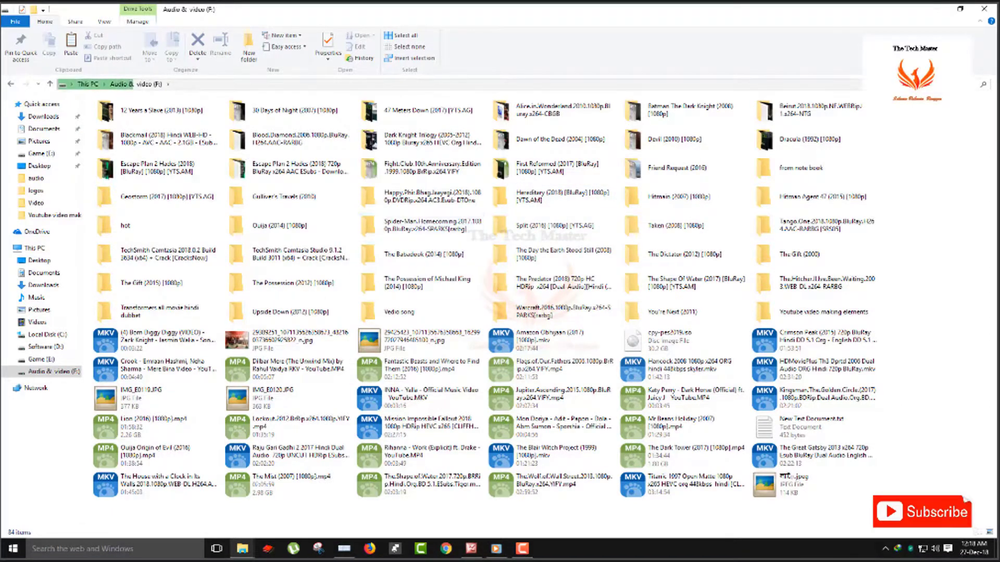
double_click(781, 145)
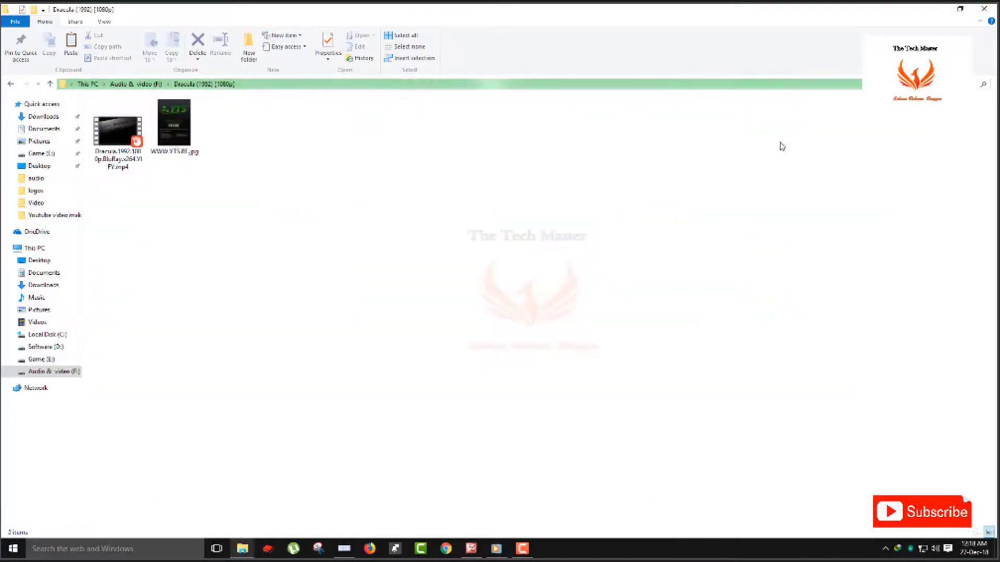